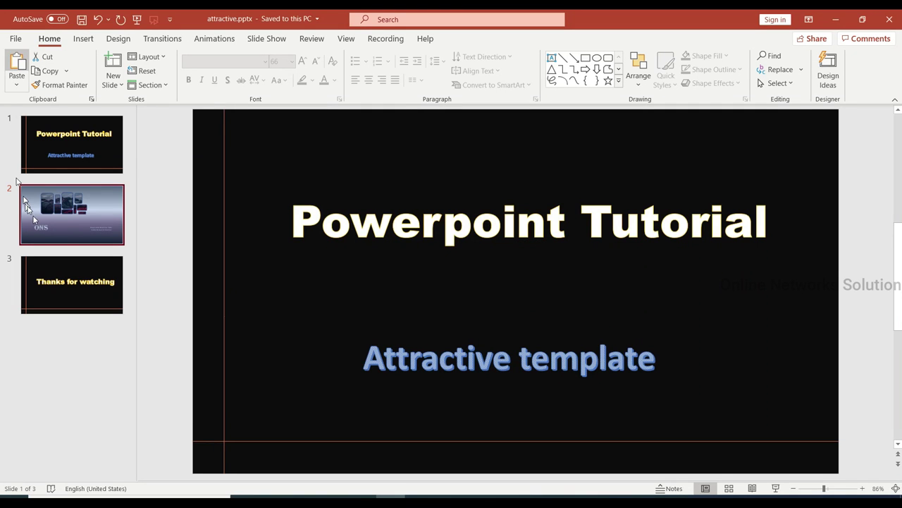
- Add a new blank slide after slide 2
{"action": "left_click", "coordinate": [64, 211]}
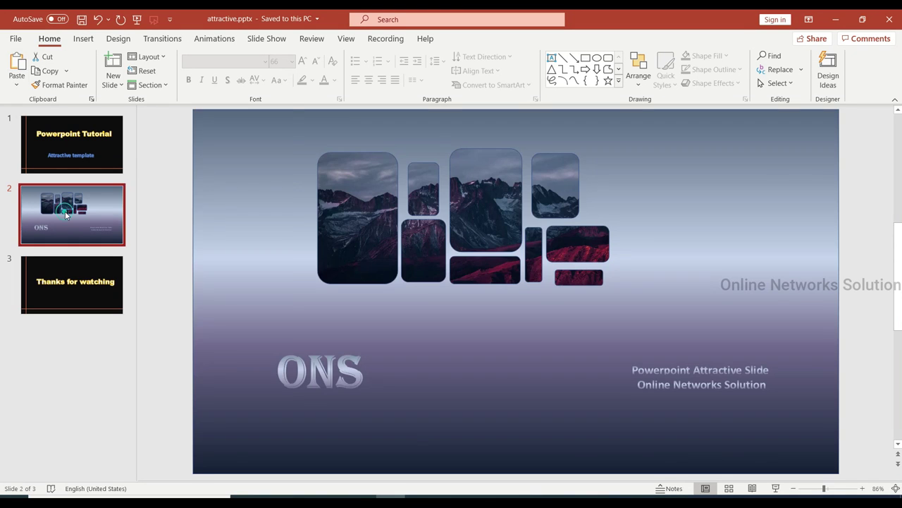
{"action": "left_click", "coordinate": [112, 80]}
{"action": "left_click", "coordinate": [142, 252]}
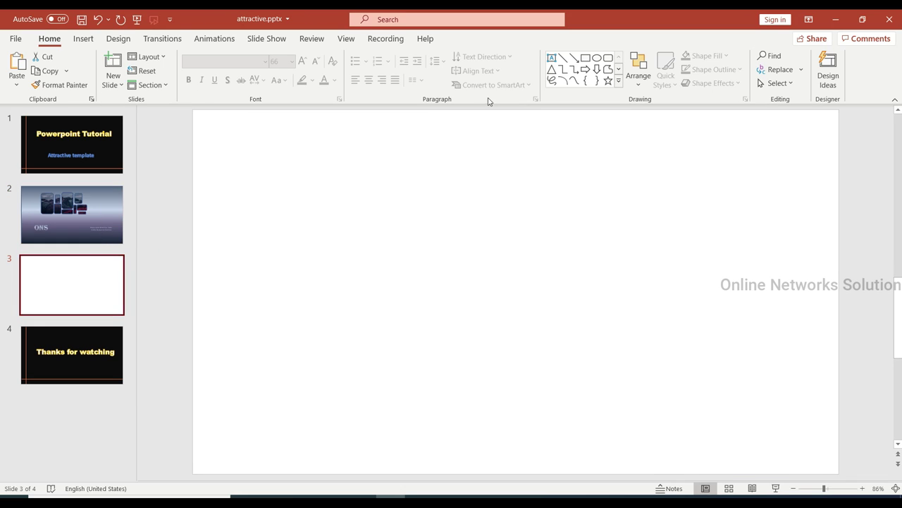
- Draw a rectangle covering the whole 13.33" × 7.5" slide
{"action": "left_click", "coordinate": [618, 81]}
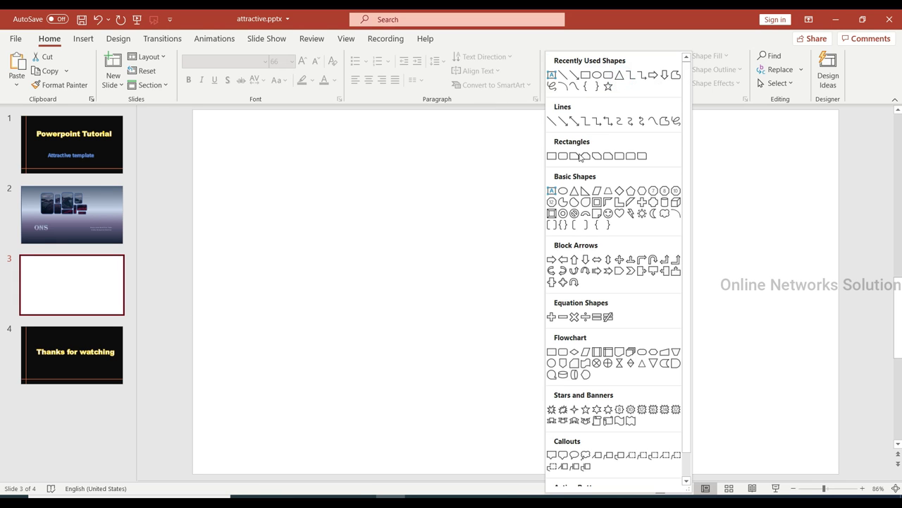
{"action": "left_click", "coordinate": [552, 156]}
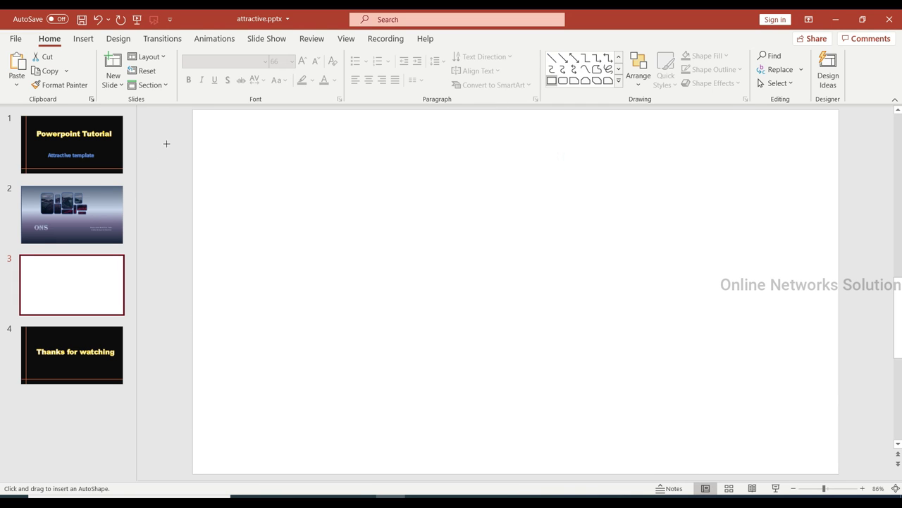
{"action": "mouse_move", "coordinate": [193, 109]}
{"action": "left_mouse_down"}
{"action": "mouse_move", "coordinate": [670, 349]}
{"action": "mouse_move", "coordinate": [840, 474]}
{"action": "left_mouse_up"}
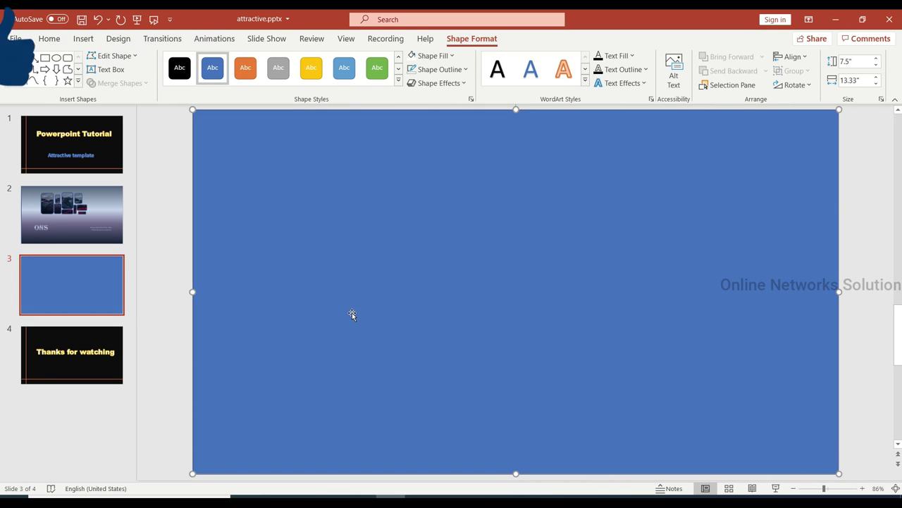
- Draw a tall rounded rectangle and paste several offset copies of it
{"action": "left_click", "coordinate": [78, 85]}
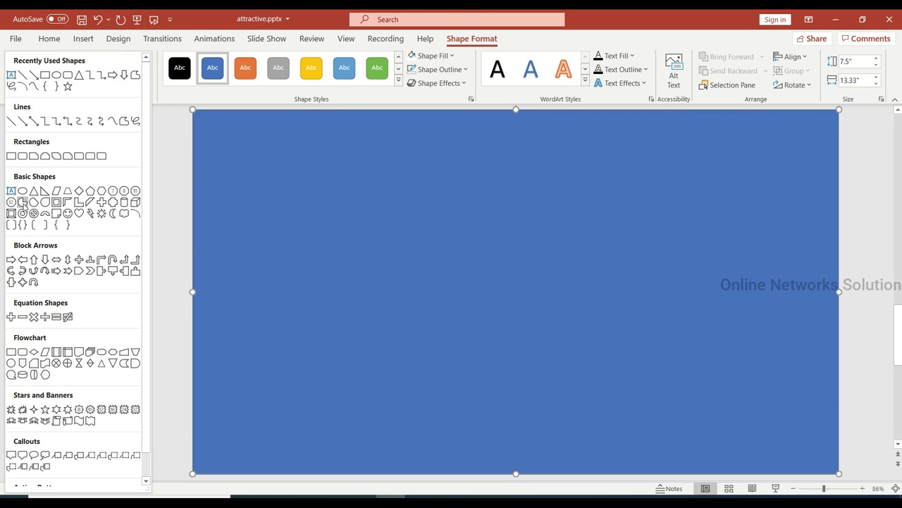
{"action": "left_click", "coordinate": [23, 157]}
{"action": "left_click_drag", "start_coordinate": [341, 179], "coordinate": [387, 229]}
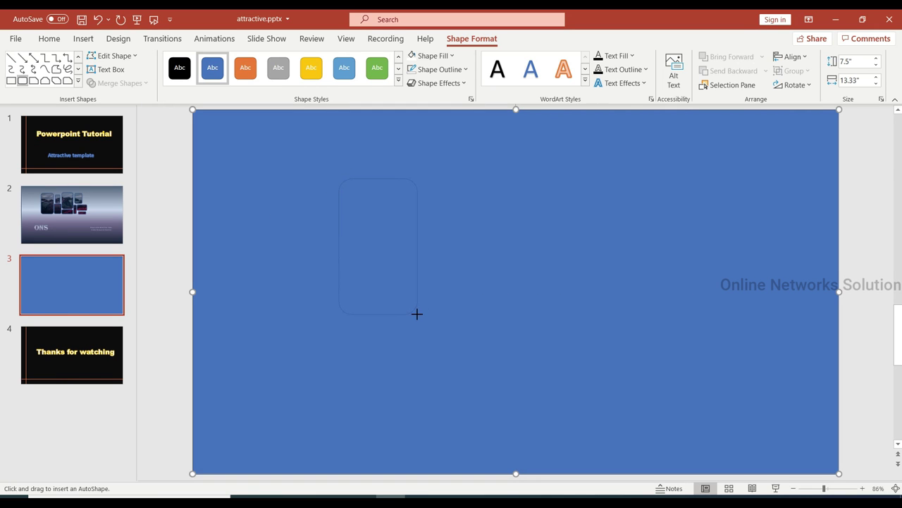
{"action": "left_click_drag", "start_coordinate": [419, 313], "coordinate": [420, 313]}
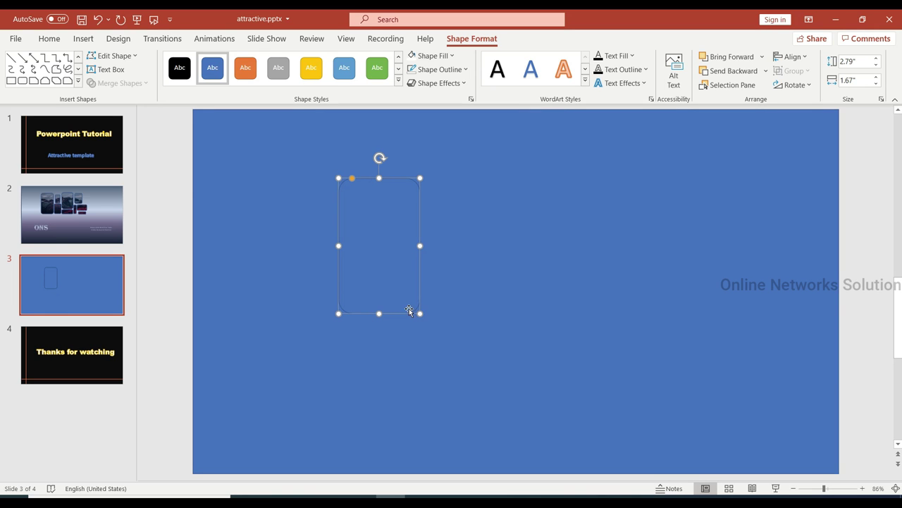
{"action": "key", "text": "ctrl+c"}
{"action": "key", "text": "ctrl+v"}
{"action": "key", "text": "ctrl+v"}
{"action": "key", "text": "ctrl+v"}
{"action": "key", "text": "ctrl+v"}
{"action": "key", "text": "ctrl+v"}
{"action": "key", "text": "ctrl+v"}
{"action": "key", "text": "ctrl+v"}
{"action": "key", "text": "ctrl+v"}
{"action": "key", "text": "ctrl+v"}
{"action": "key", "text": "ctrl+v"}
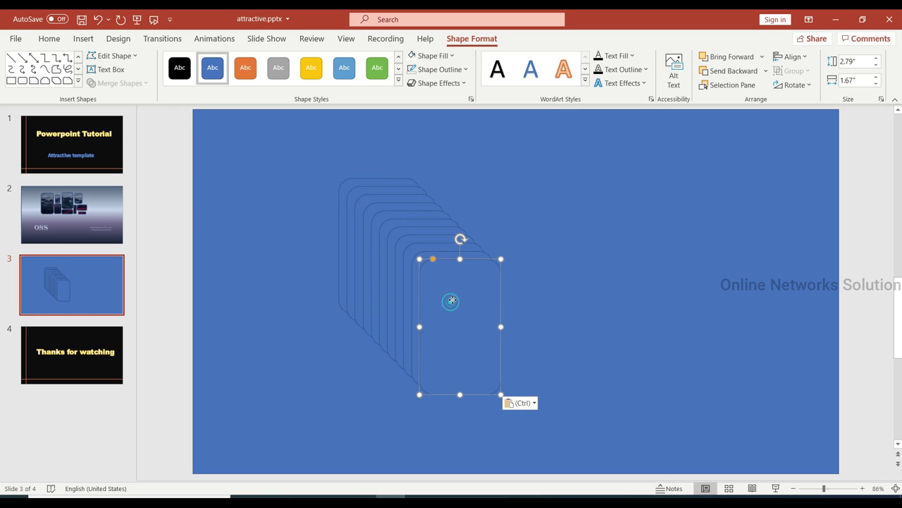
- Move two copies to the upper right and shrink them into smaller cards
{"action": "left_click_drag", "start_coordinate": [452, 301], "coordinate": [672, 177]}
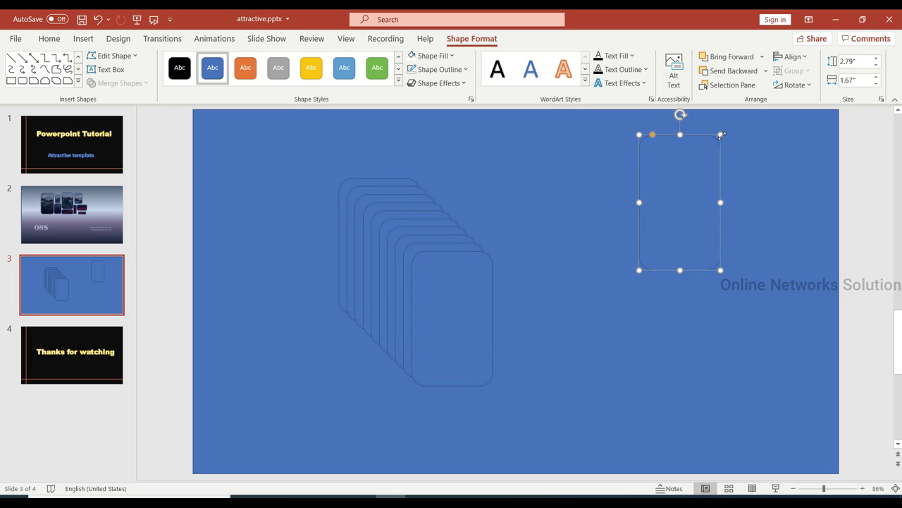
{"action": "left_click_drag", "start_coordinate": [721, 134], "coordinate": [699, 164]}
{"action": "left_click_drag", "start_coordinate": [670, 195], "coordinate": [620, 195]}
{"action": "left_click", "coordinate": [445, 340]}
{"action": "left_click_drag", "start_coordinate": [457, 328], "coordinate": [537, 255]}
{"action": "left_click_drag", "start_coordinate": [573, 178], "coordinate": [537, 230]}
{"action": "left_click_drag", "start_coordinate": [523, 262], "coordinate": [572, 182]}
- Spread the stacked cards out across the slide, left, right, top and lower middle
{"action": "left_click", "coordinate": [461, 328]}
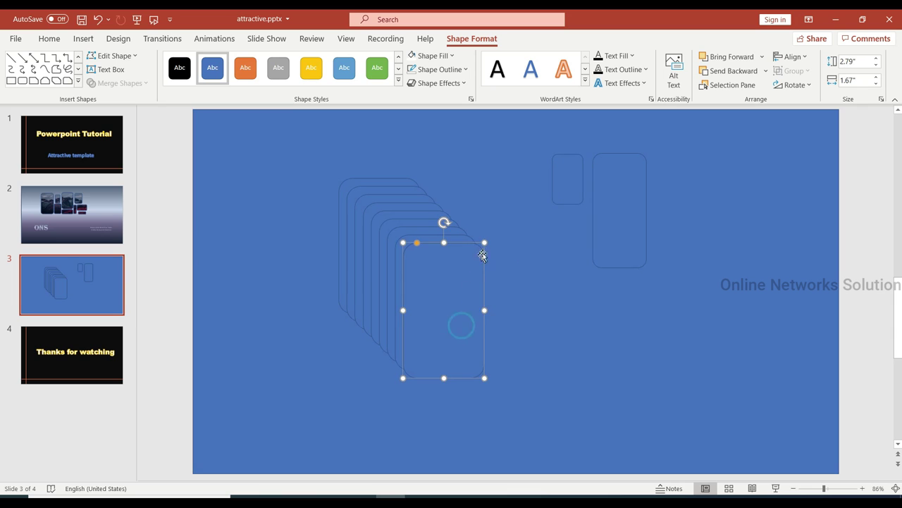
{"action": "left_click_drag", "start_coordinate": [483, 242], "coordinate": [448, 333]}
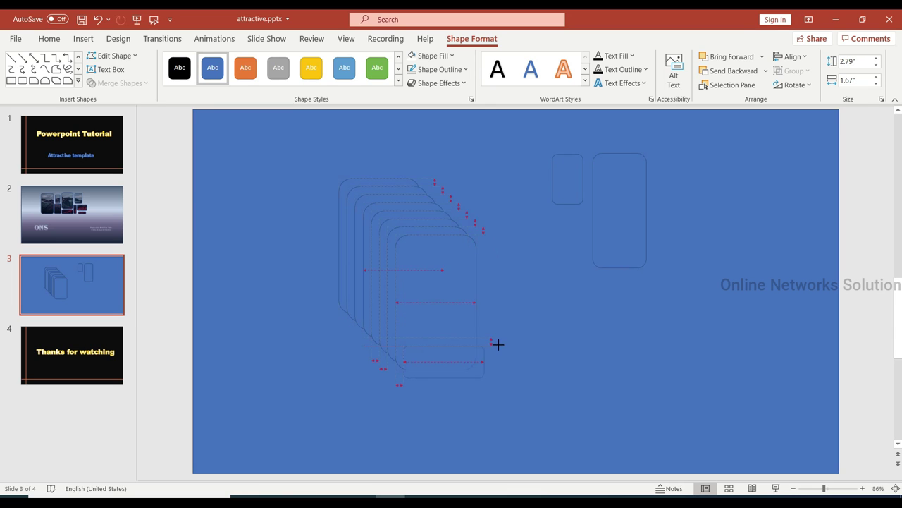
{"action": "left_click_drag", "start_coordinate": [513, 345], "coordinate": [559, 254]}
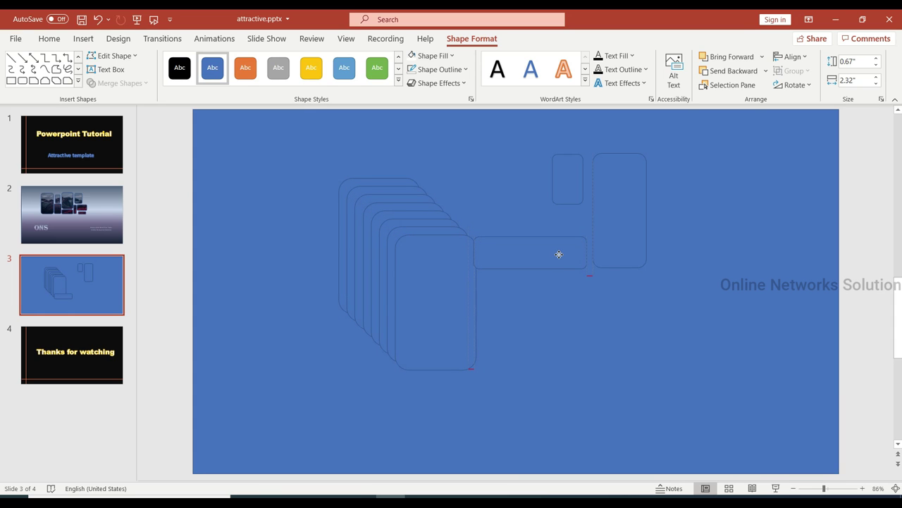
{"action": "left_click_drag", "start_coordinate": [423, 313], "coordinate": [631, 373]}
{"action": "left_click_drag", "start_coordinate": [413, 316], "coordinate": [278, 402]}
{"action": "mouse_move", "coordinate": [416, 292]}
{"action": "left_mouse_down"}
{"action": "mouse_move", "coordinate": [551, 398]}
{"action": "mouse_move", "coordinate": [775, 203]}
{"action": "left_mouse_up"}
{"action": "left_click_drag", "start_coordinate": [419, 284], "coordinate": [254, 217]}
{"action": "mouse_move", "coordinate": [391, 249]}
{"action": "left_mouse_down"}
{"action": "mouse_move", "coordinate": [755, 365]}
{"action": "mouse_move", "coordinate": [778, 385]}
{"action": "left_mouse_up"}
{"action": "left_click_drag", "start_coordinate": [391, 292], "coordinate": [418, 426]}
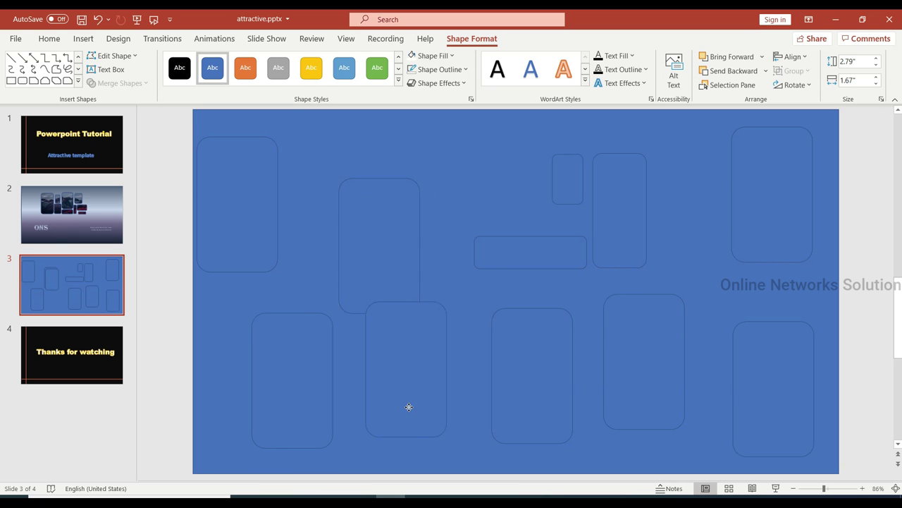
{"action": "mouse_move", "coordinate": [456, 321]}
{"action": "left_mouse_down"}
{"action": "mouse_move", "coordinate": [422, 406]}
{"action": "mouse_move", "coordinate": [456, 410]}
{"action": "mouse_move", "coordinate": [521, 206]}
{"action": "left_mouse_up"}
- Resize and reposition the cards into a mosaic, widening one into a wide bottom block
{"action": "left_click_drag", "start_coordinate": [393, 246], "coordinate": [430, 211]}
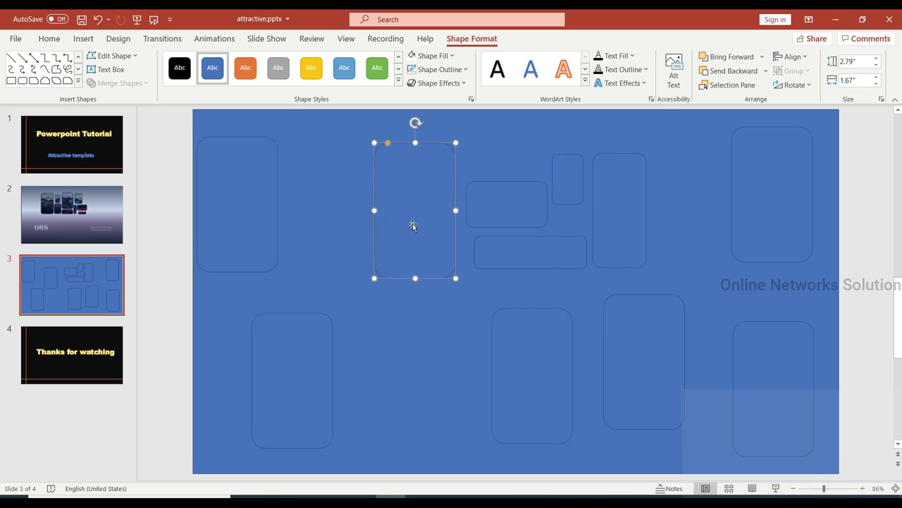
{"action": "left_click", "coordinate": [254, 218]}
{"action": "mouse_move", "coordinate": [278, 137]}
{"action": "left_mouse_down"}
{"action": "mouse_move", "coordinate": [261, 223]}
{"action": "mouse_move", "coordinate": [250, 226]}
{"action": "mouse_move", "coordinate": [350, 162]}
{"action": "mouse_move", "coordinate": [344, 218]}
{"action": "left_mouse_up"}
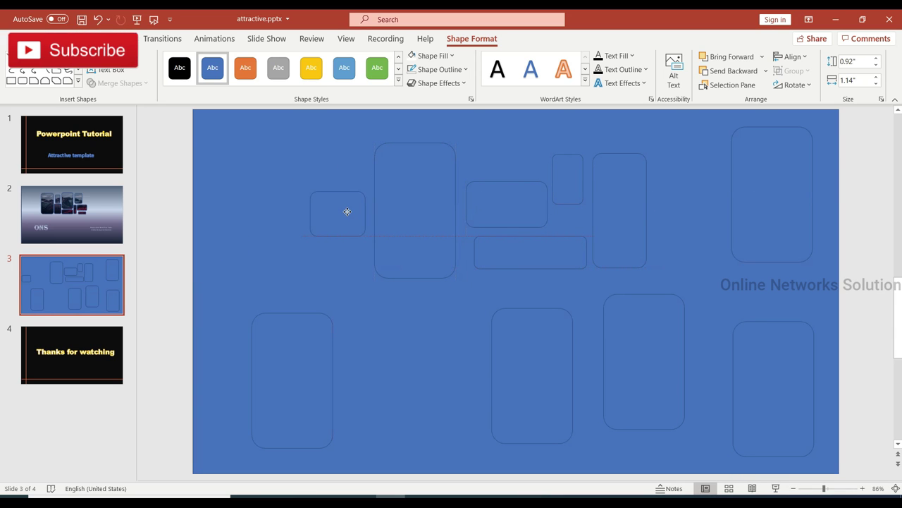
{"action": "left_click_drag", "start_coordinate": [344, 218], "coordinate": [346, 267]}
{"action": "left_click", "coordinate": [291, 350]}
{"action": "mouse_move", "coordinate": [332, 313]}
{"action": "left_mouse_down"}
{"action": "mouse_move", "coordinate": [320, 393]}
{"action": "mouse_move", "coordinate": [347, 169]}
{"action": "left_mouse_up"}
{"action": "left_click", "coordinate": [524, 354]}
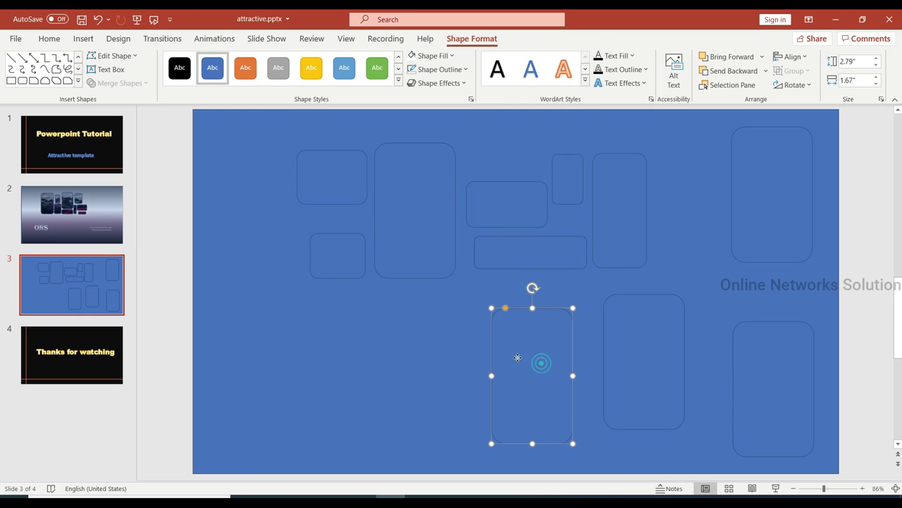
{"action": "left_click_drag", "start_coordinate": [524, 355], "coordinate": [330, 335]}
{"action": "left_click_drag", "start_coordinate": [379, 359], "coordinate": [377, 351]}
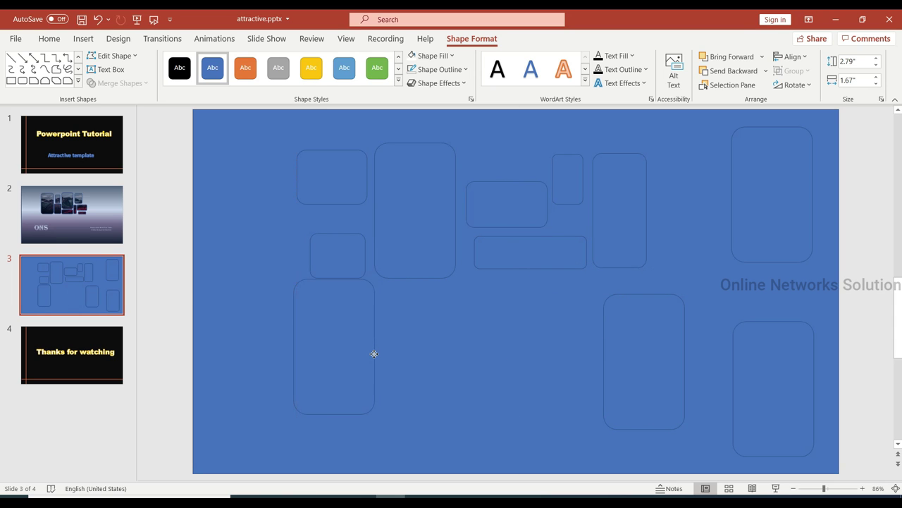
{"action": "mouse_move", "coordinate": [377, 350]}
{"action": "left_mouse_down"}
{"action": "mouse_move", "coordinate": [382, 361]}
{"action": "mouse_move", "coordinate": [655, 313]}
{"action": "left_mouse_up"}
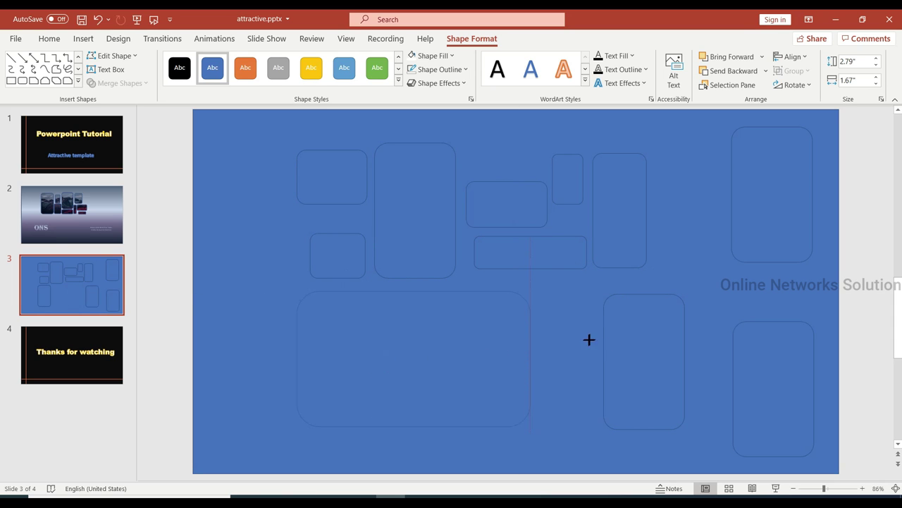
{"action": "left_click_drag", "start_coordinate": [574, 299], "coordinate": [563, 294]}
- Delete the three right-hand cards
{"action": "left_click", "coordinate": [664, 345]}
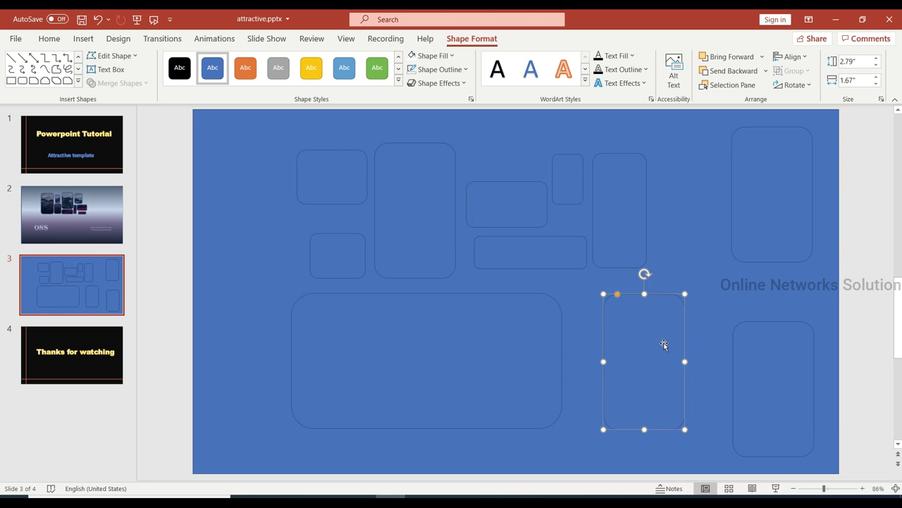
{"action": "key", "text": "Delete"}
{"action": "left_click", "coordinate": [785, 181]}
{"action": "key", "text": "Delete"}
{"action": "left_click", "coordinate": [781, 360]}
{"action": "key", "text": "Delete"}
- Shrink the wide bottom card into a thin bar under the collage
{"action": "left_click", "coordinate": [494, 380]}
{"action": "mouse_move", "coordinate": [549, 306]}
{"action": "left_mouse_down"}
{"action": "mouse_move", "coordinate": [486, 379]}
{"action": "mouse_move", "coordinate": [480, 405]}
{"action": "left_mouse_up"}
{"action": "mouse_move", "coordinate": [437, 425]}
{"action": "left_mouse_down"}
{"action": "mouse_move", "coordinate": [465, 315]}
{"action": "mouse_move", "coordinate": [567, 308]}
{"action": "mouse_move", "coordinate": [647, 283]}
{"action": "left_mouse_up"}
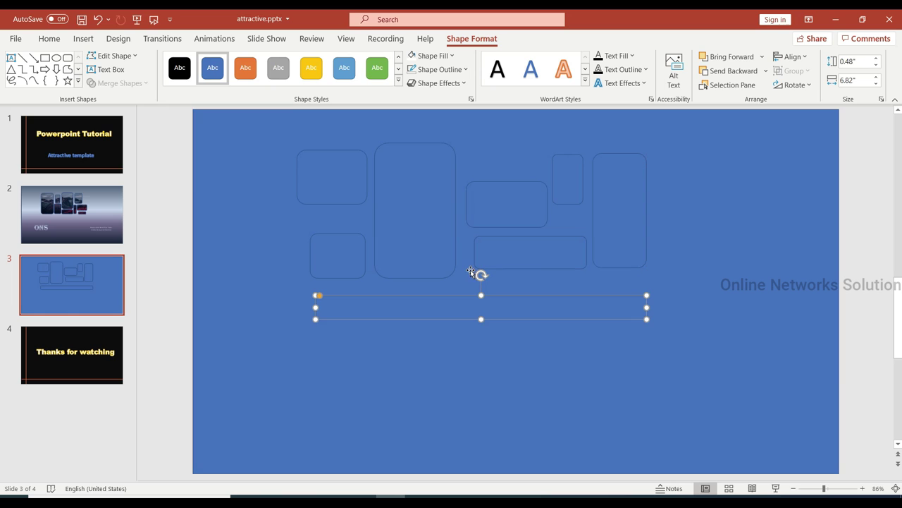
- Duplicate the small narrow card into the top gap of the collage
{"action": "left_click", "coordinate": [323, 363]}
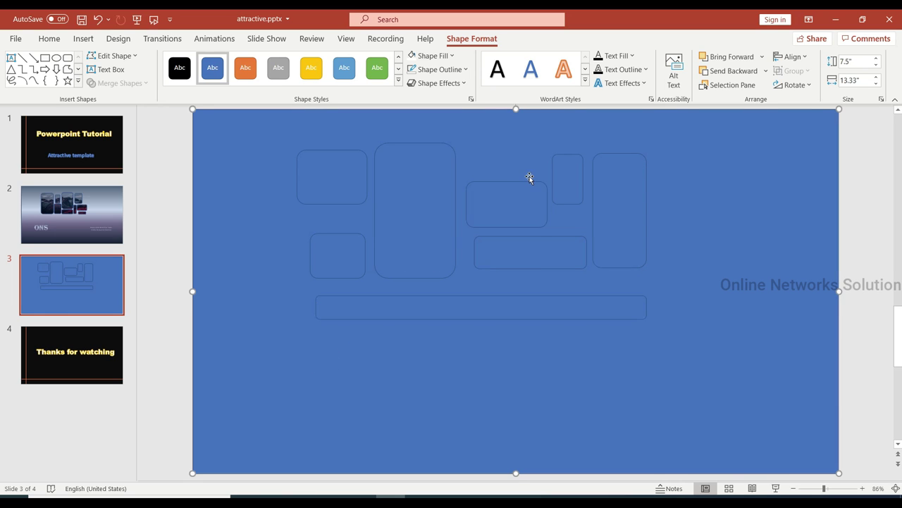
{"action": "left_click", "coordinate": [569, 175]}
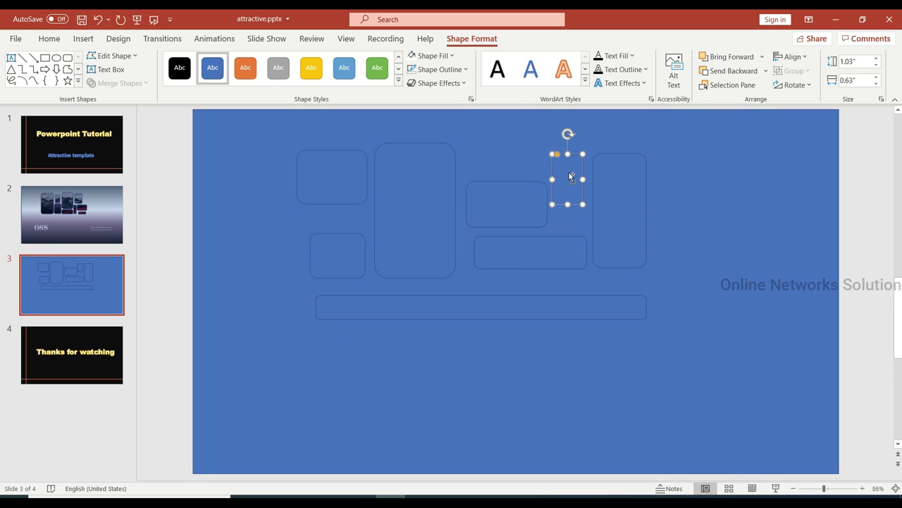
{"action": "key", "text": "ctrl+c"}
{"action": "key", "text": "ctrl+v"}
{"action": "mouse_move", "coordinate": [573, 187]}
{"action": "left_mouse_down"}
{"action": "mouse_move", "coordinate": [473, 146]}
{"action": "mouse_move", "coordinate": [542, 146]}
{"action": "mouse_move", "coordinate": [498, 144]}
{"action": "mouse_move", "coordinate": [502, 157]}
{"action": "left_mouse_up"}
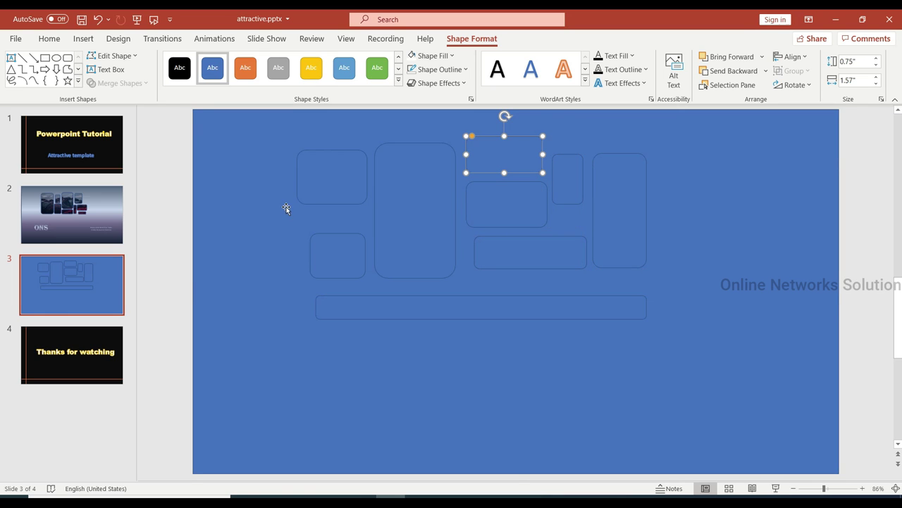
- Select all shapes and Merge Shapes > Subtract to cut the cards out of the blue rectangle
{"action": "key", "text": "ctrl+a"}
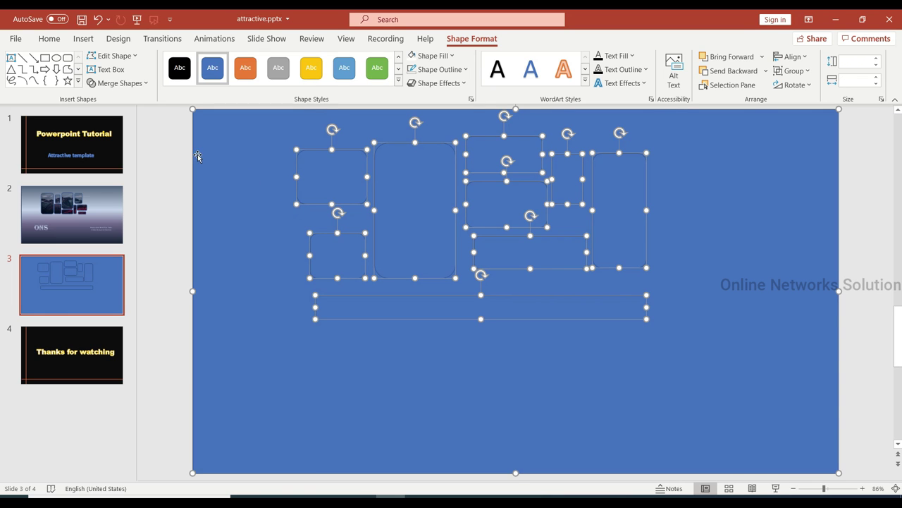
{"action": "left_click", "coordinate": [145, 84]}
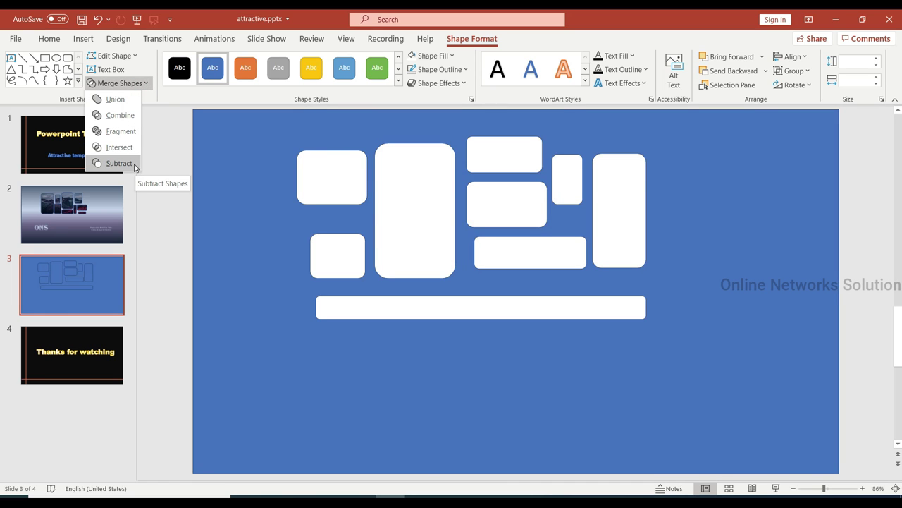
{"action": "left_click", "coordinate": [135, 166]}
{"action": "mouse_move", "coordinate": [261, 187]}
{"action": "left_mouse_down"}
{"action": "mouse_move", "coordinate": [282, 217]}
{"action": "mouse_move", "coordinate": [263, 184]}
{"action": "left_mouse_up"}
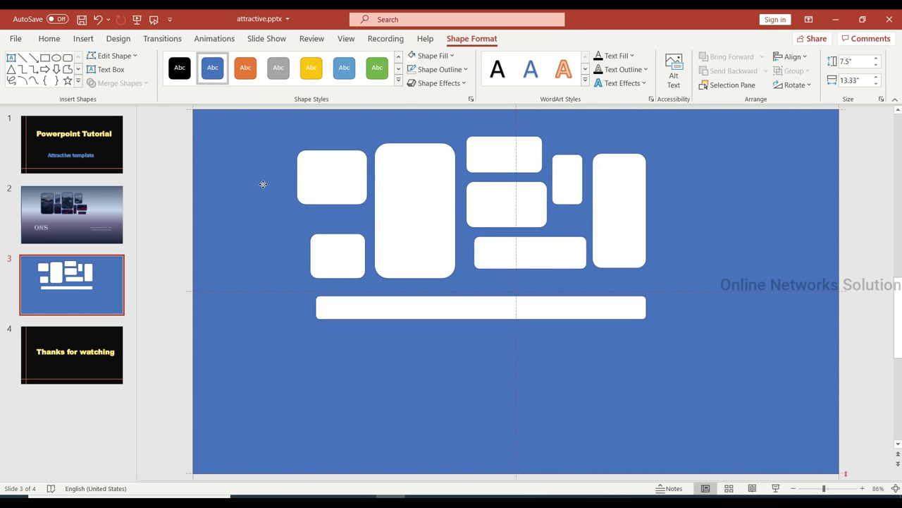
- Insert the mountain photo john-towner-JgOeRuGD_Y4-unsplash.jpg from this device
{"action": "left_click", "coordinate": [83, 38]}
{"action": "left_click", "coordinate": [85, 76]}
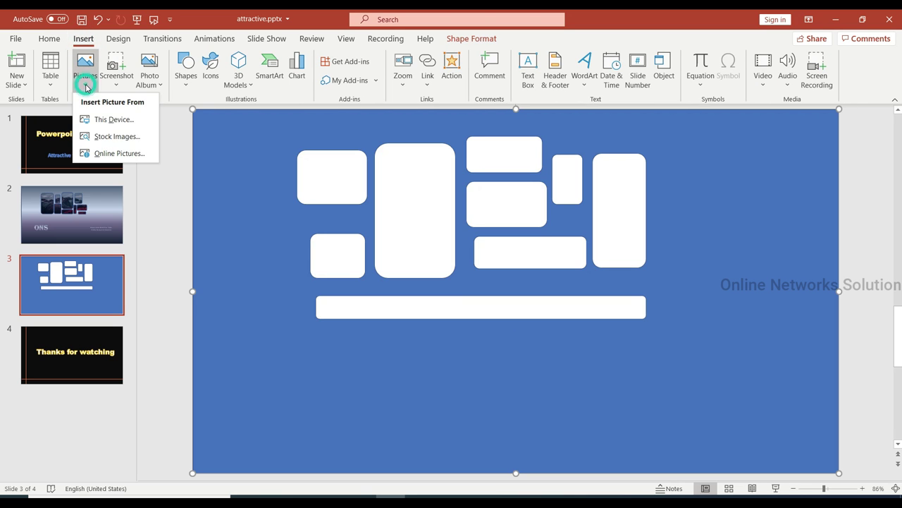
{"action": "left_click", "coordinate": [110, 122]}
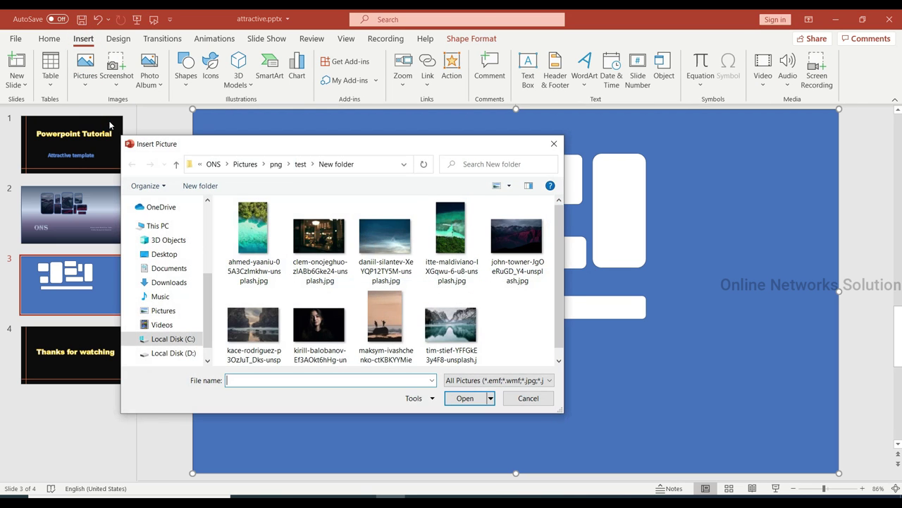
{"action": "left_click", "coordinate": [515, 238]}
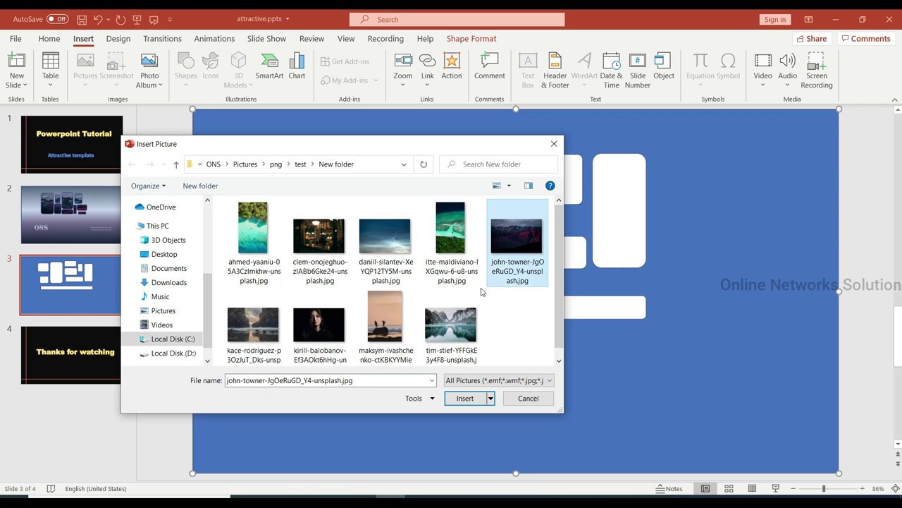
{"action": "left_click", "coordinate": [478, 397]}
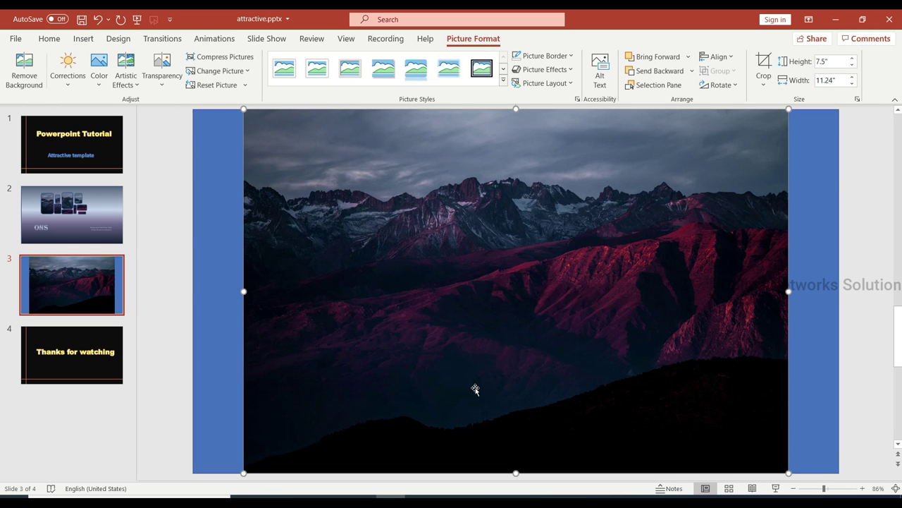
- Send the mountain photo to the back, behind the blue cutout shape
{"action": "right_click", "coordinate": [451, 227]}
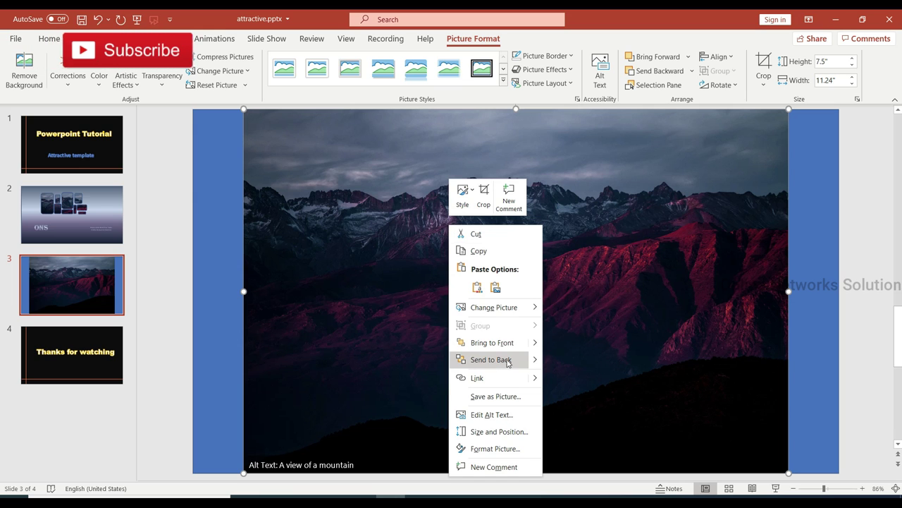
{"action": "mouse_move", "coordinate": [534, 361]}
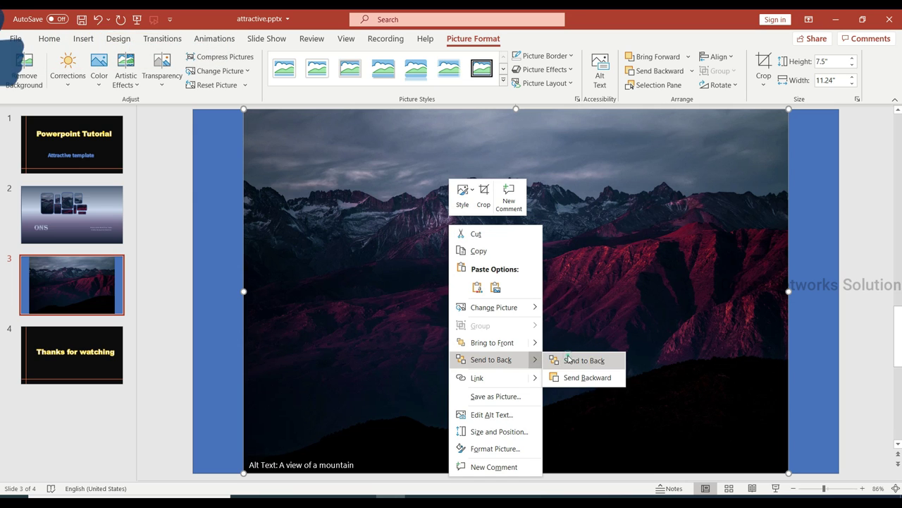
{"action": "left_click", "coordinate": [568, 360]}
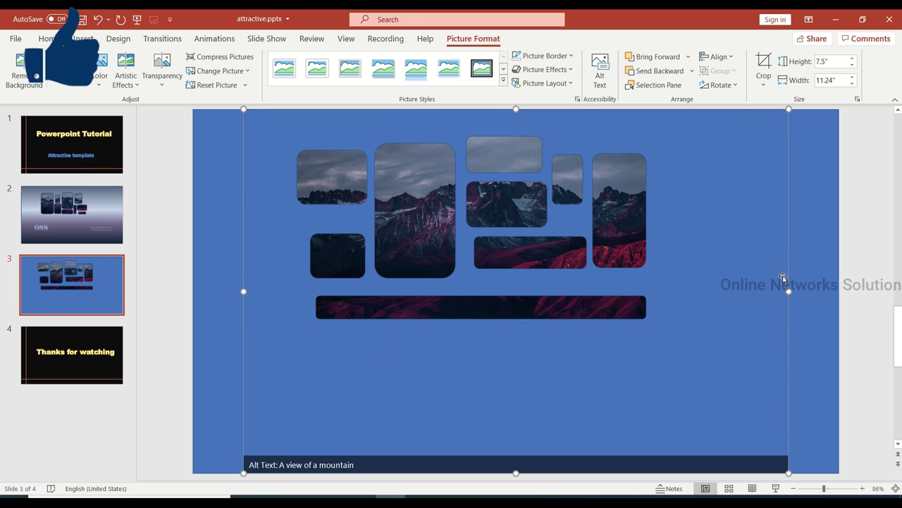
- Select the blue overlay shape and bring up its context menu
{"action": "left_click", "coordinate": [860, 238]}
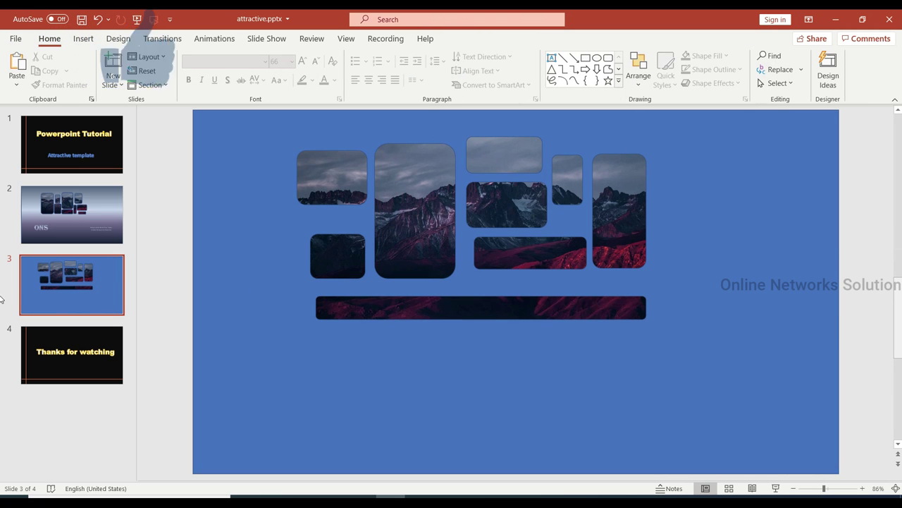
{"action": "left_click", "coordinate": [769, 256]}
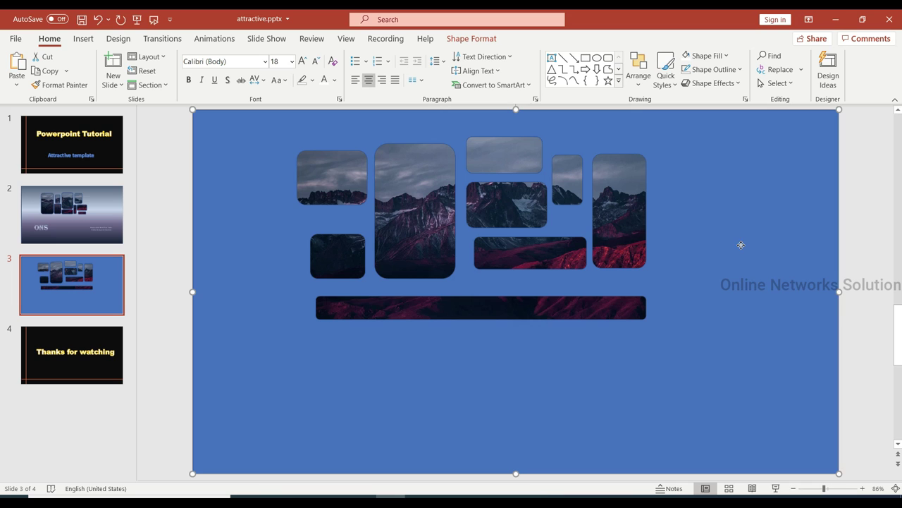
{"action": "right_click", "coordinate": [741, 244]}
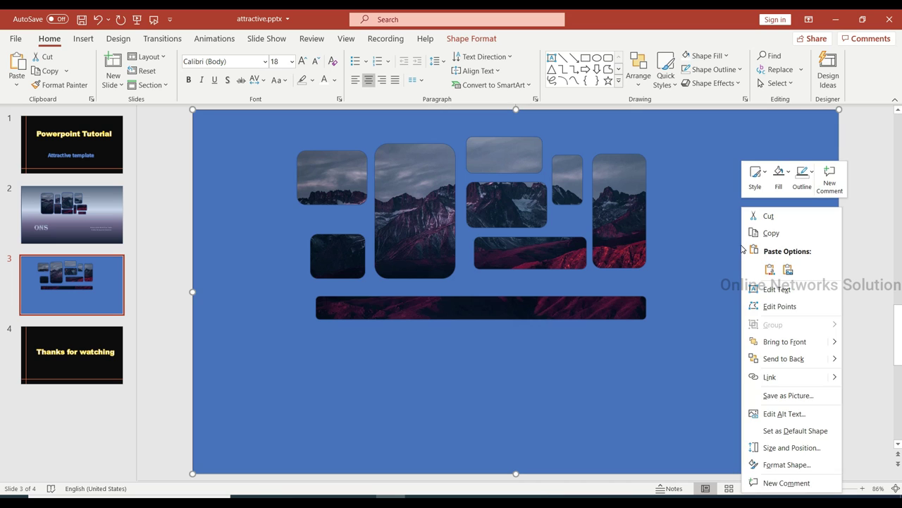
- Give the overlay shape a gradient fill in Format Shape
{"action": "left_click", "coordinate": [784, 467]}
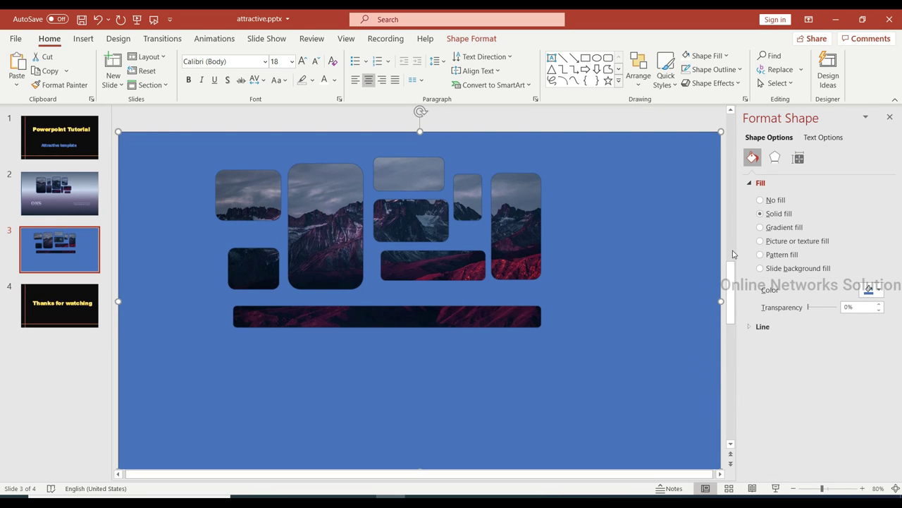
{"action": "left_click", "coordinate": [760, 227]}
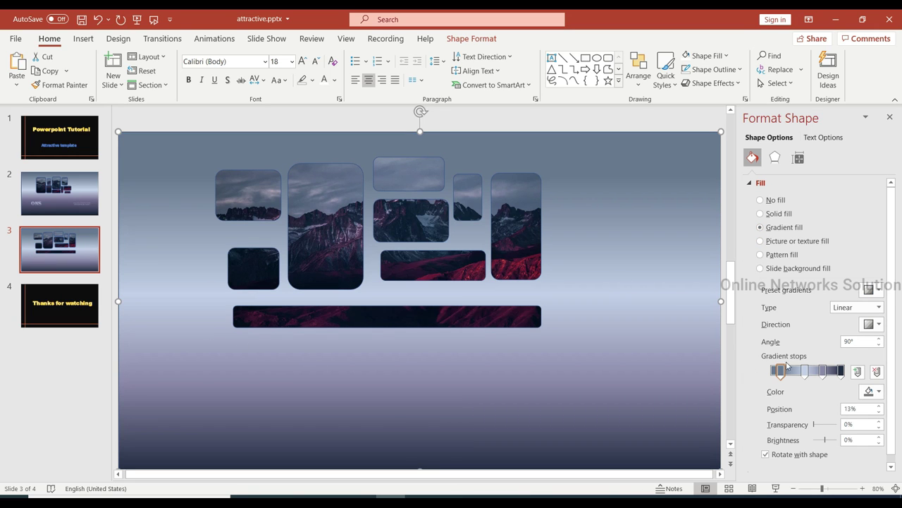
{"action": "scroll", "coordinate": [834, 349], "scroll_direction": "down", "scroll_amount": 1}
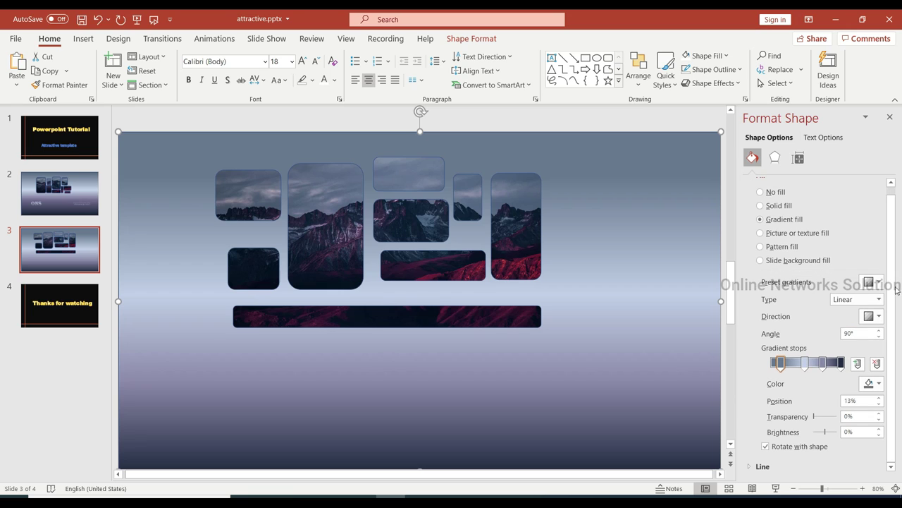
- Set the first gradient stop to a colour eyedropped from the photo
{"action": "left_click", "coordinate": [782, 372]}
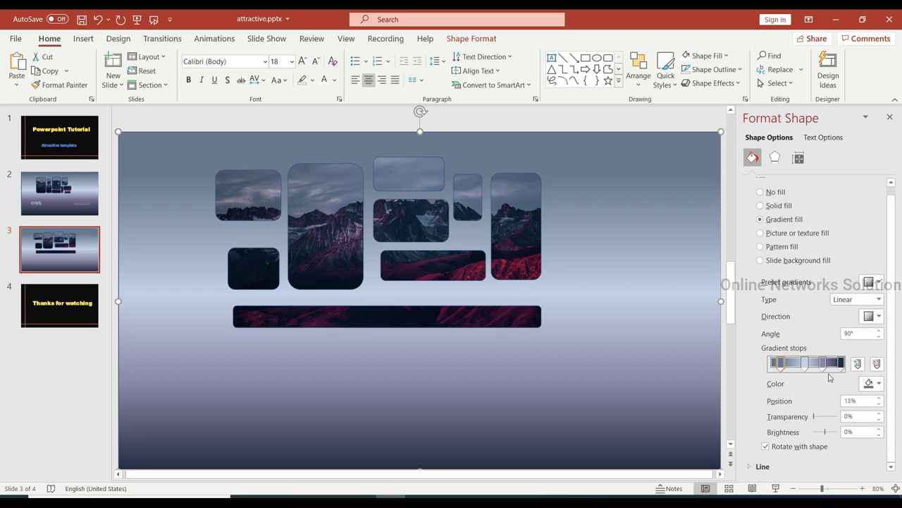
{"action": "left_click", "coordinate": [880, 383]}
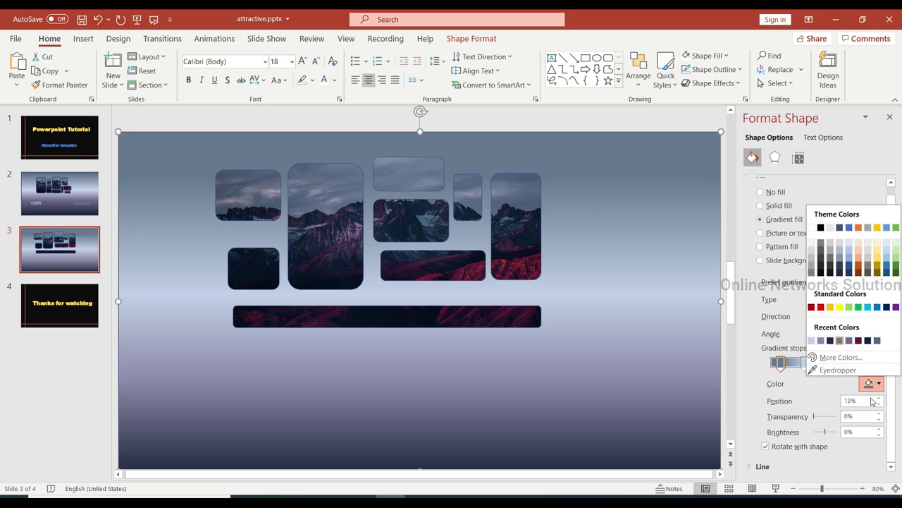
{"action": "left_click", "coordinate": [836, 371]}
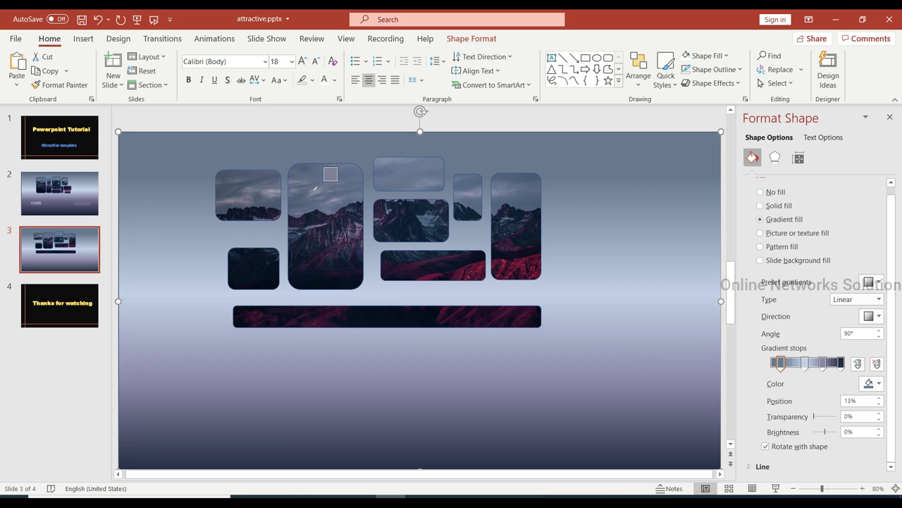
{"action": "left_click", "coordinate": [332, 170]}
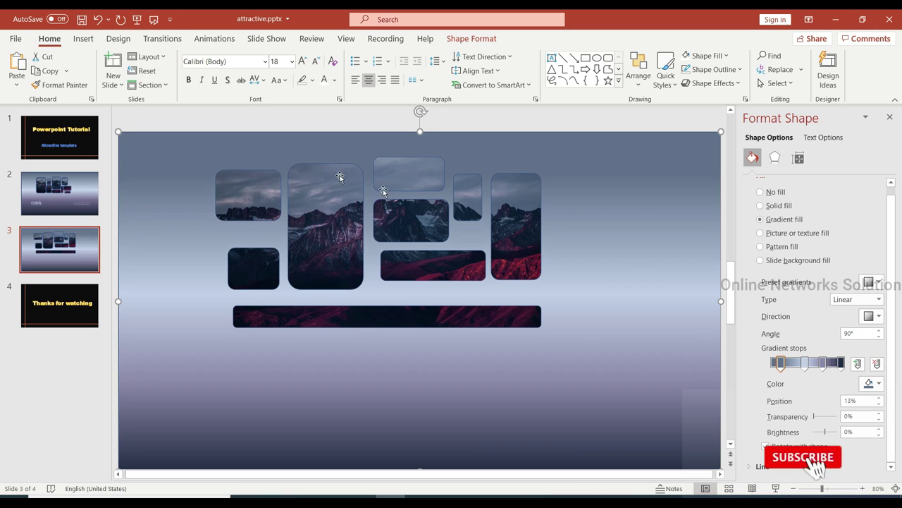
- Select the 48% gradient stop and pick the Eyedropper for its colour
{"action": "left_click", "coordinate": [805, 363]}
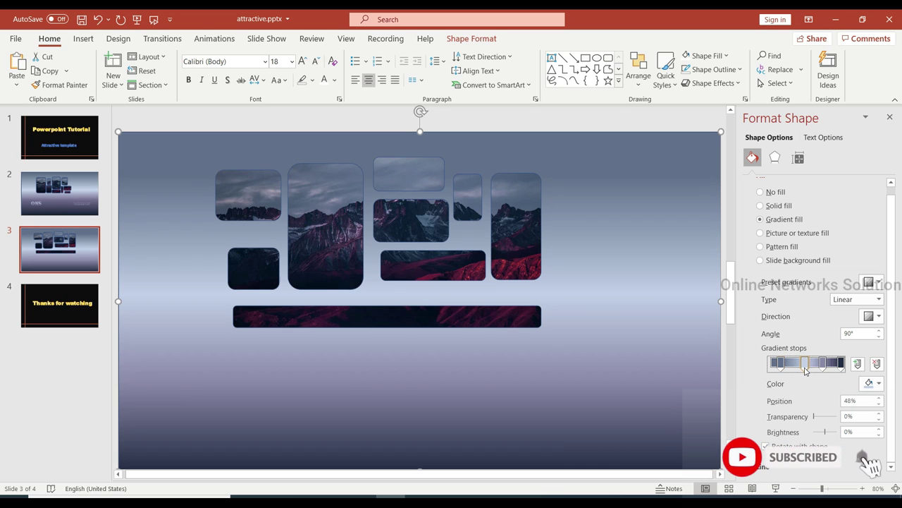
{"action": "left_click", "coordinate": [871, 384]}
{"action": "left_click", "coordinate": [782, 367]}
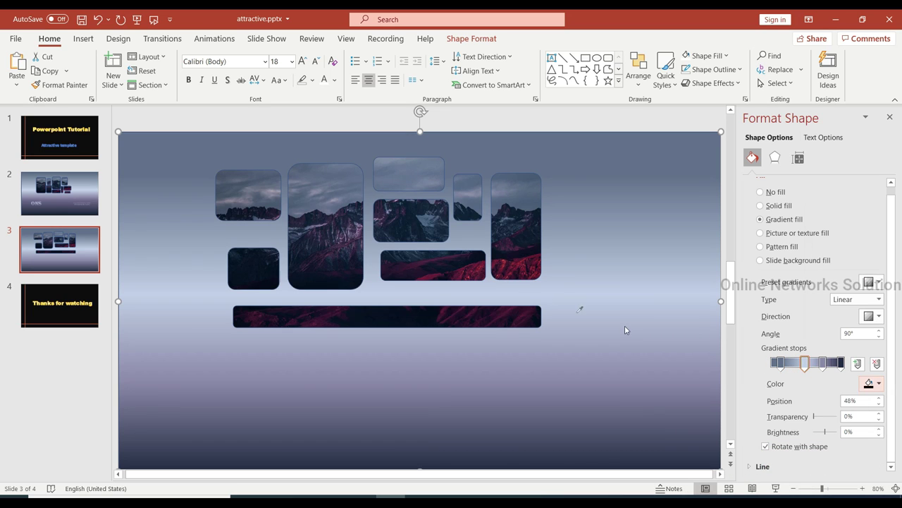
- Finish the 48% stop from the photo and colour the 74% stop from the mountains
{"action": "left_click", "coordinate": [328, 179]}
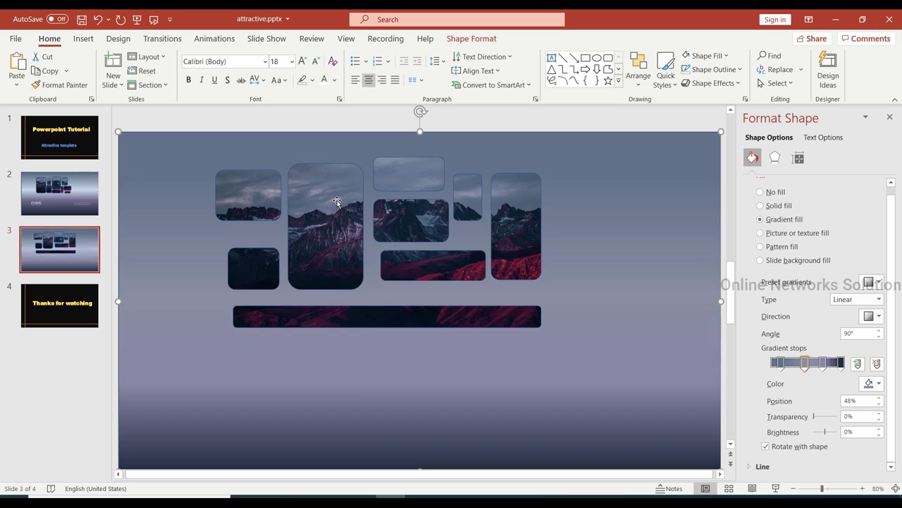
{"action": "left_click", "coordinate": [824, 370]}
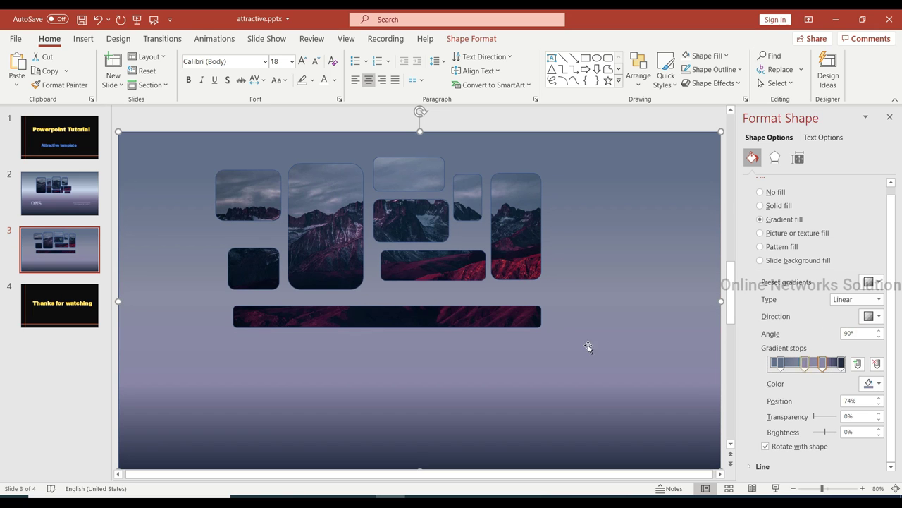
{"action": "left_click", "coordinate": [874, 383]}
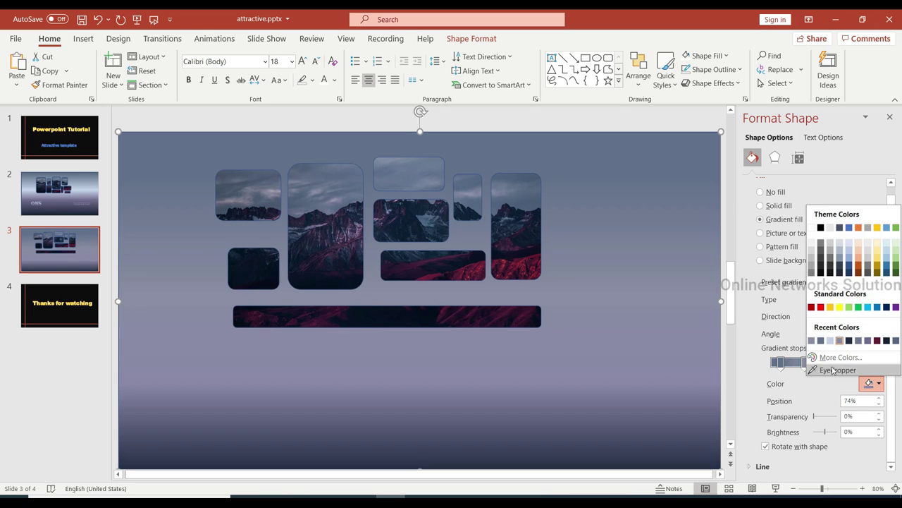
{"action": "left_click", "coordinate": [835, 370]}
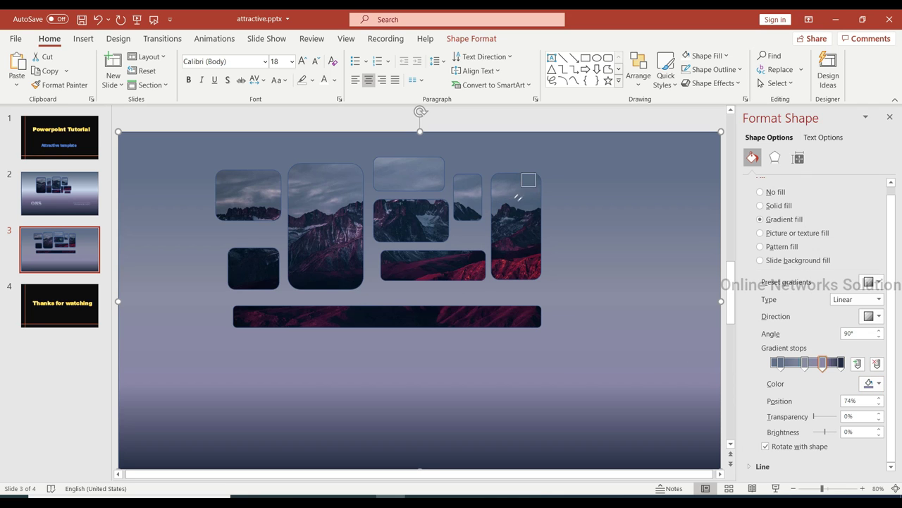
{"action": "left_click", "coordinate": [512, 244]}
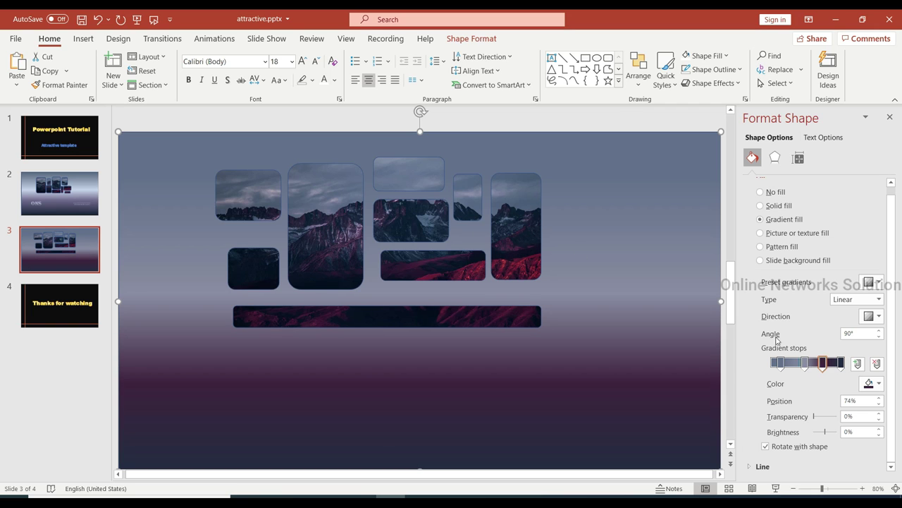
{"action": "left_click", "coordinate": [877, 384]}
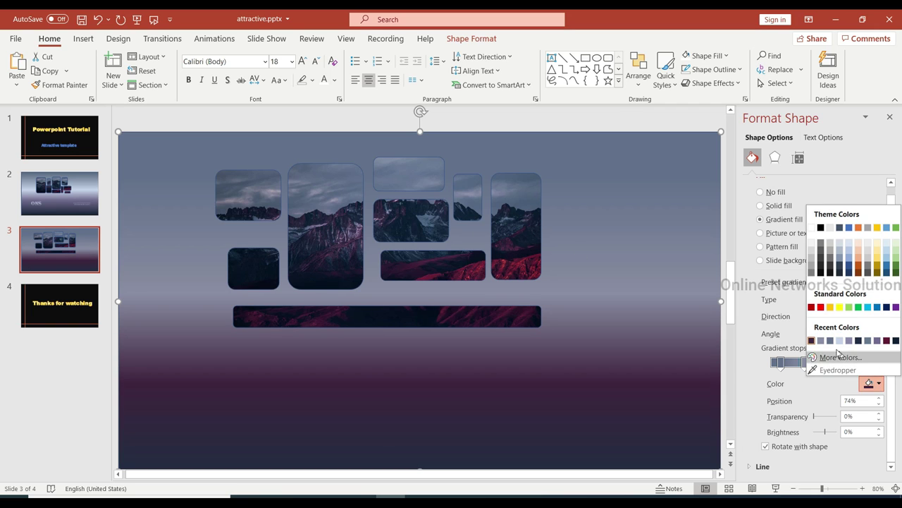
{"action": "left_click", "coordinate": [831, 370]}
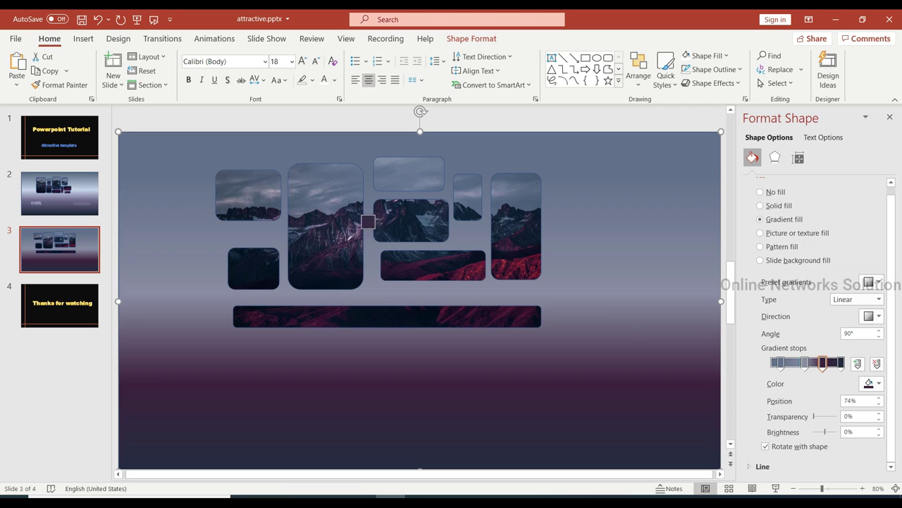
{"action": "left_click", "coordinate": [340, 243]}
- Set the 100% gradient stop to a dark purple sampled from the photo
{"action": "left_click", "coordinate": [840, 364]}
{"action": "left_click", "coordinate": [880, 386]}
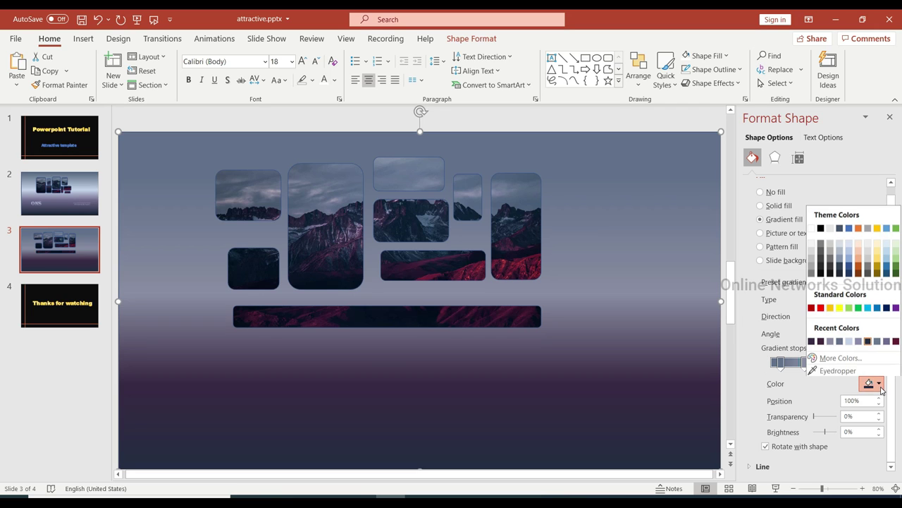
{"action": "left_click", "coordinate": [837, 370]}
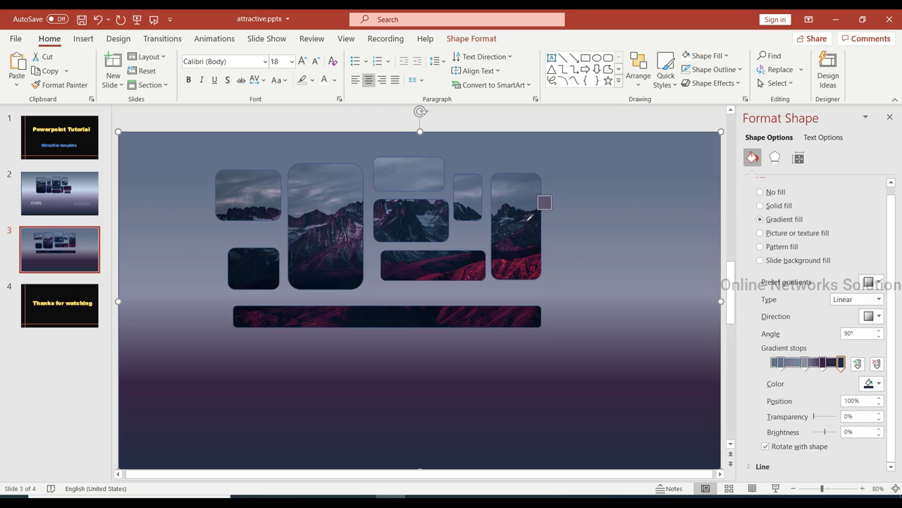
{"action": "left_click", "coordinate": [527, 211]}
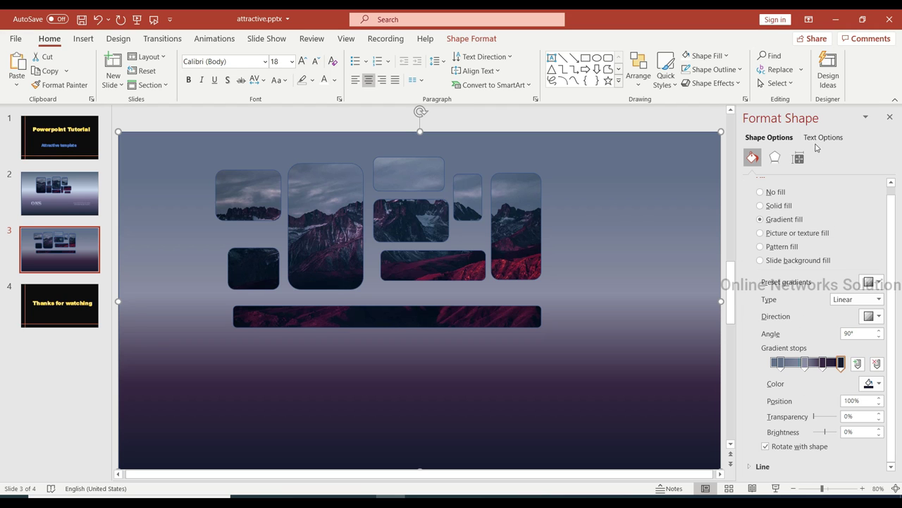
- Add an 'ONS' text box at the lower right, widen it and select the word
{"action": "left_click", "coordinate": [890, 117]}
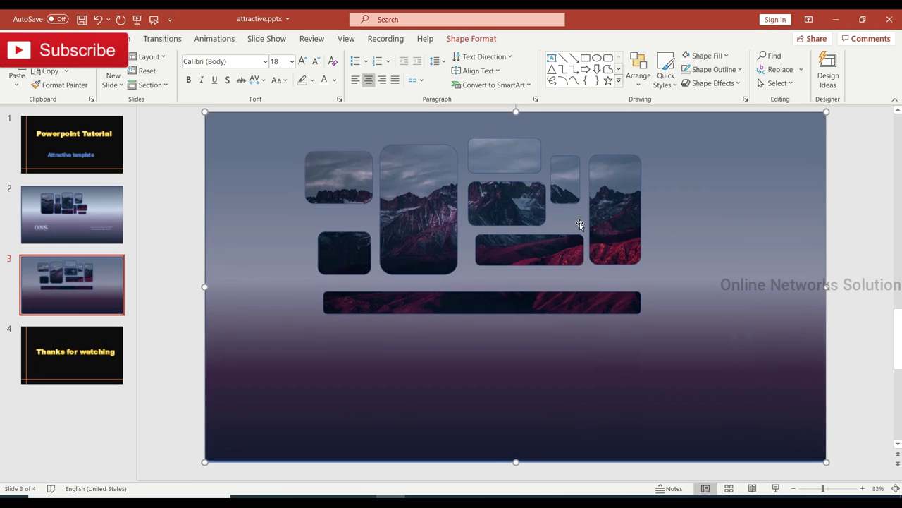
{"action": "left_click", "coordinate": [552, 59]}
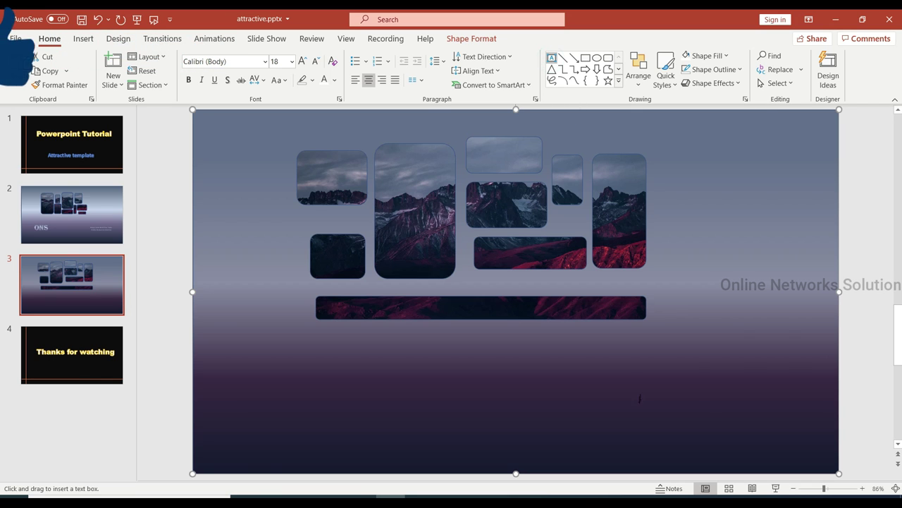
{"action": "left_click", "coordinate": [628, 390]}
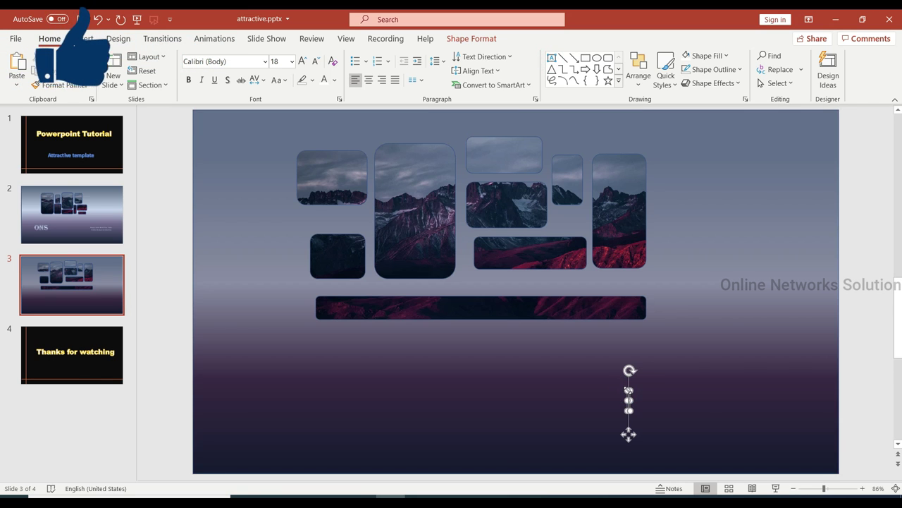
{"action": "type", "text": "ba"}
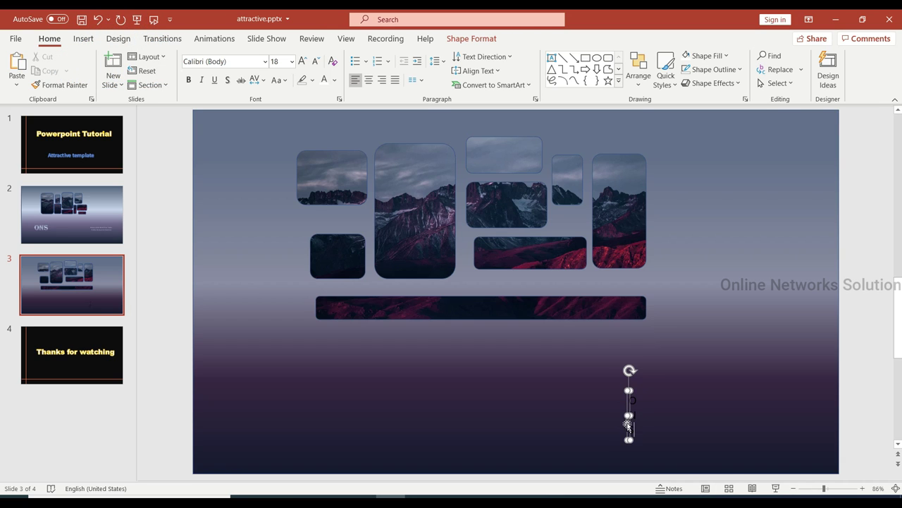
{"action": "left_click_drag", "start_coordinate": [633, 415], "coordinate": [698, 400]}
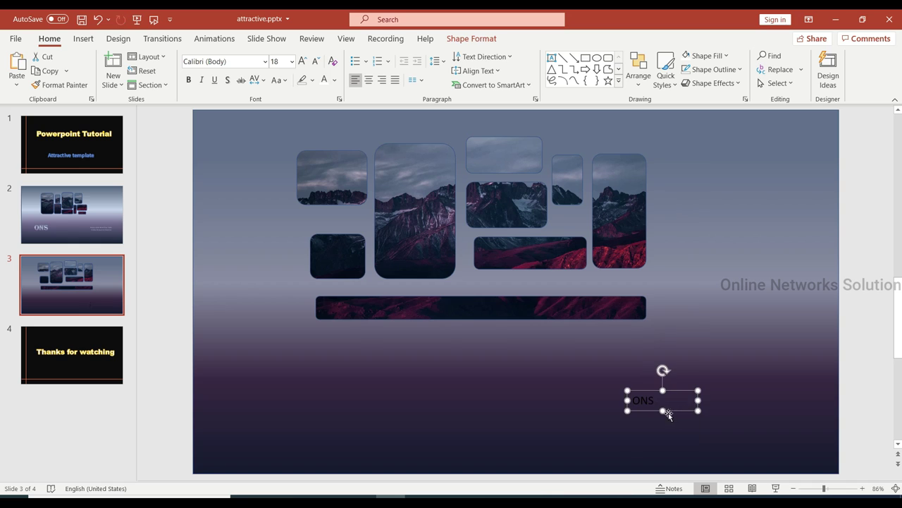
{"action": "left_click", "coordinate": [655, 402]}
{"action": "double_click", "coordinate": [654, 399]}
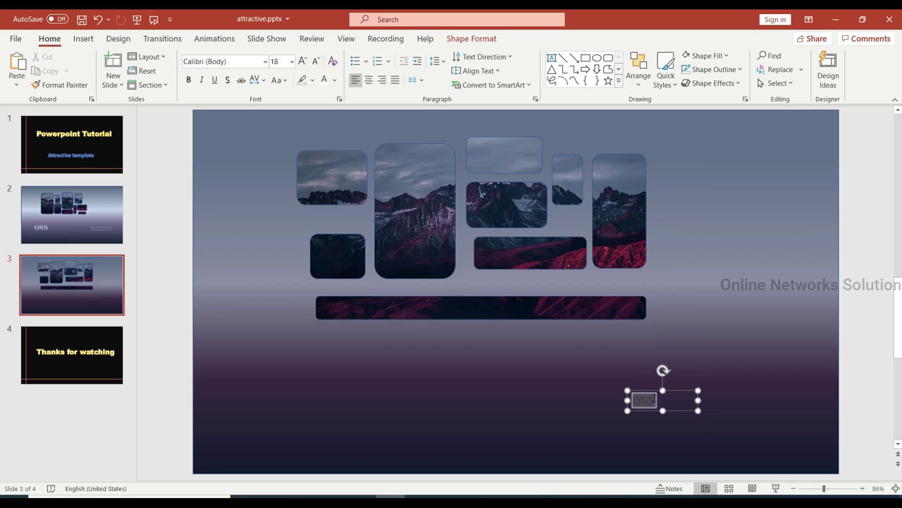
- Make the ONS text bold 66 pt Algerian, widening its box to keep it on one line
{"action": "left_click", "coordinate": [291, 62]}
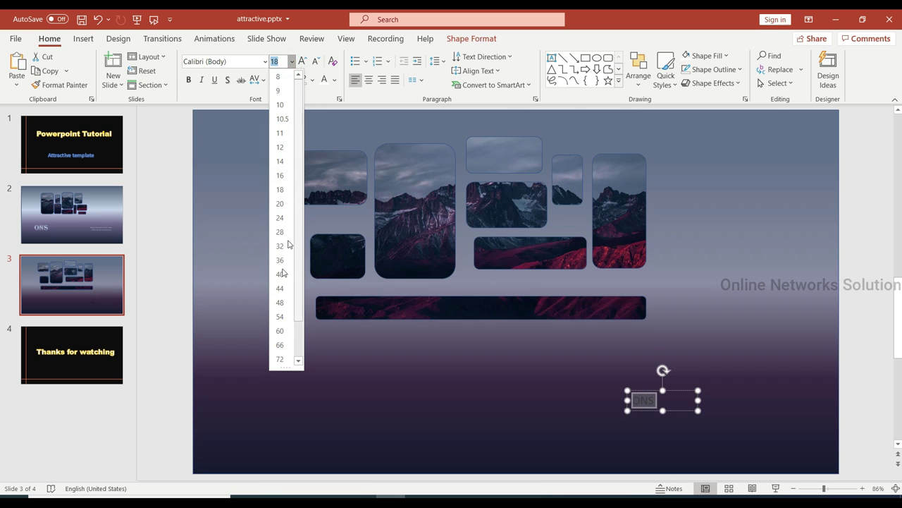
{"action": "left_click", "coordinate": [280, 345]}
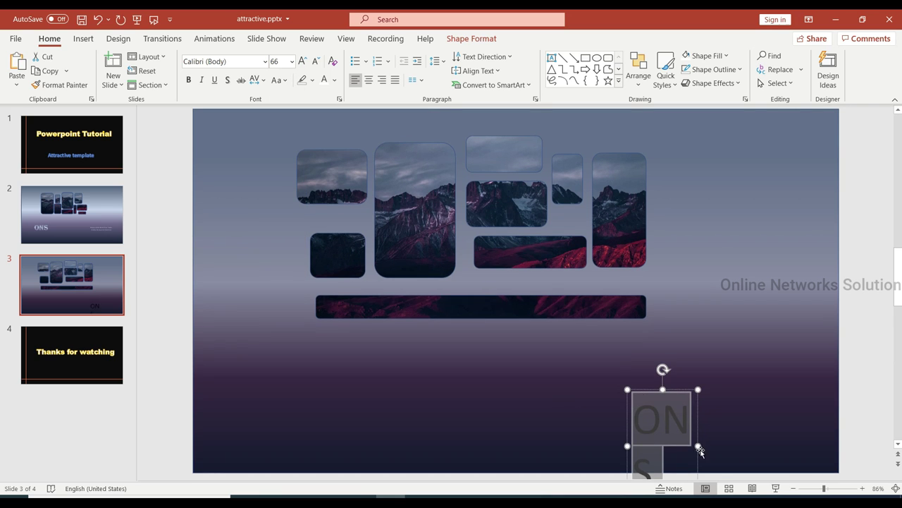
{"action": "left_click_drag", "start_coordinate": [699, 446], "coordinate": [767, 431]}
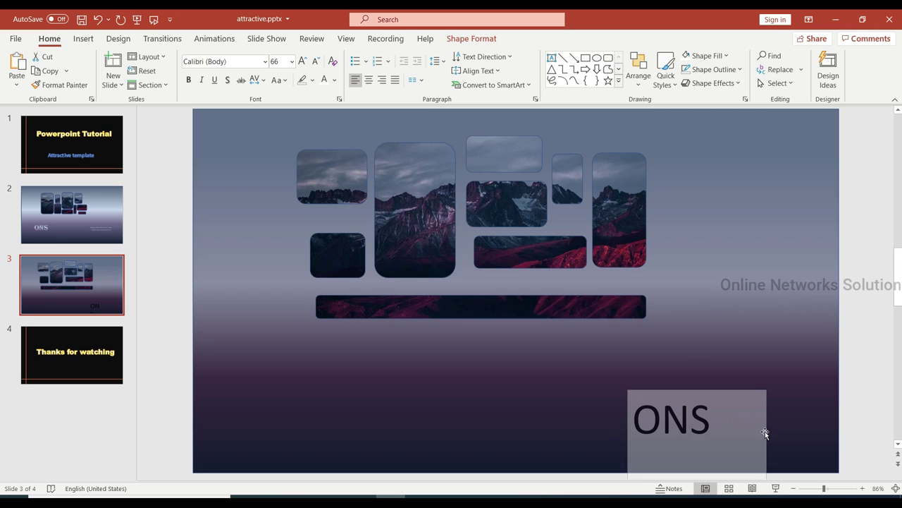
{"action": "left_click", "coordinate": [691, 419]}
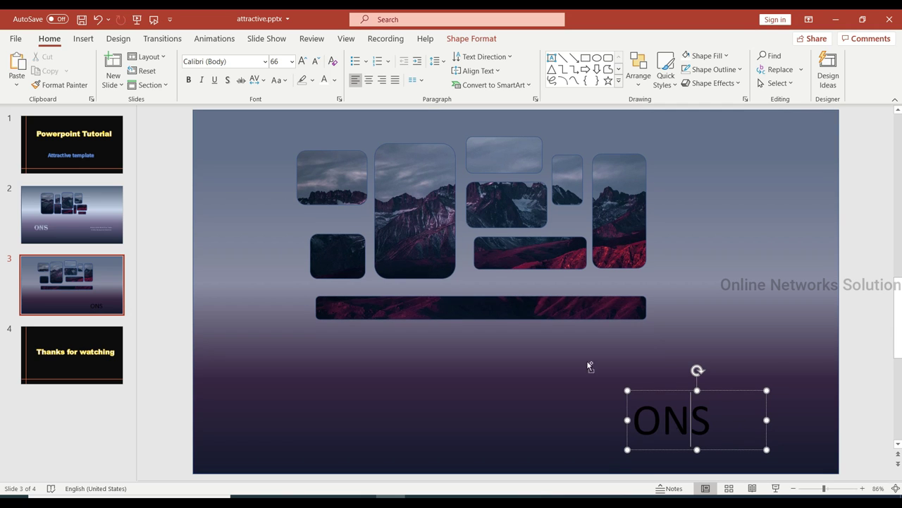
{"action": "key", "text": "ctrl+a"}
{"action": "left_click", "coordinate": [189, 81]}
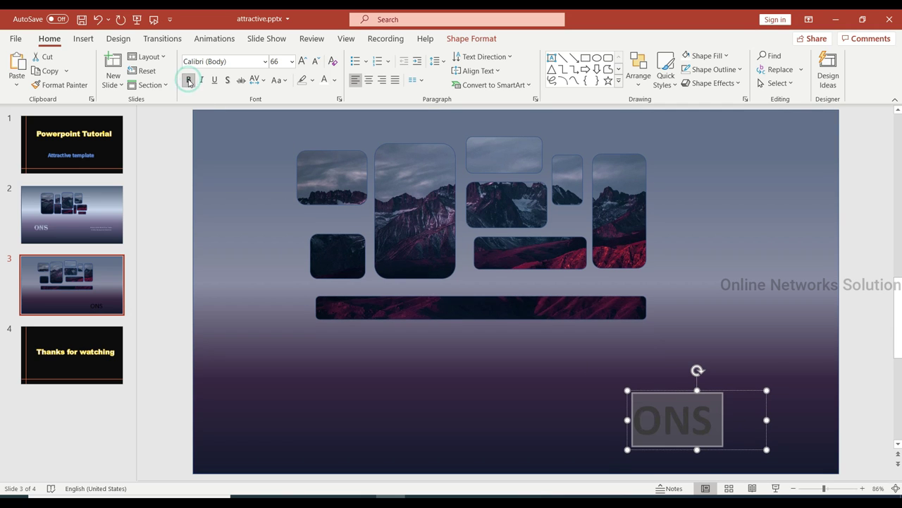
{"action": "left_click", "coordinate": [265, 62]}
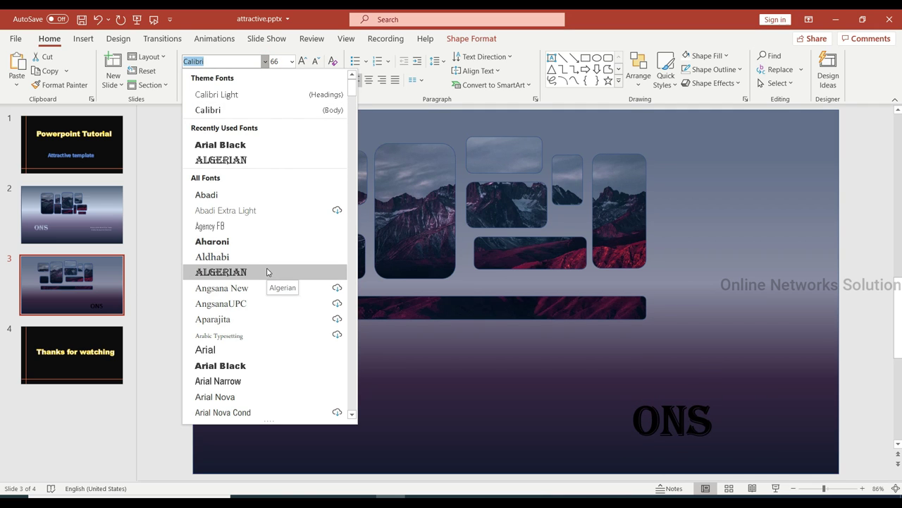
{"action": "left_click", "coordinate": [267, 272]}
- Move the ONS box to the slide's lower left and select its text
{"action": "left_click_drag", "start_coordinate": [655, 392], "coordinate": [274, 345]}
{"action": "left_click", "coordinate": [302, 377]}
{"action": "left_click", "coordinate": [329, 377]}
{"action": "left_click_drag", "start_coordinate": [329, 377], "coordinate": [262, 375]}
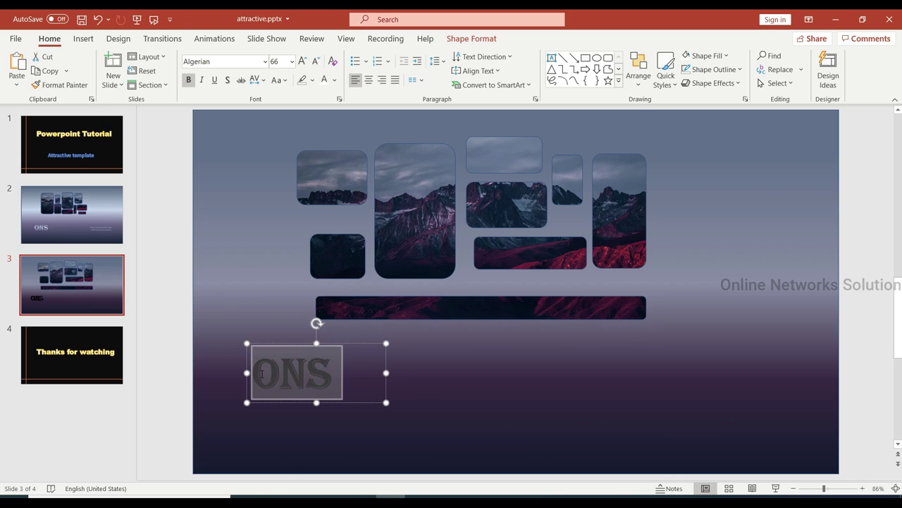
- Give the ONS text a gradient text fill in Format Shape's Text Options
{"action": "right_click", "coordinate": [266, 382]}
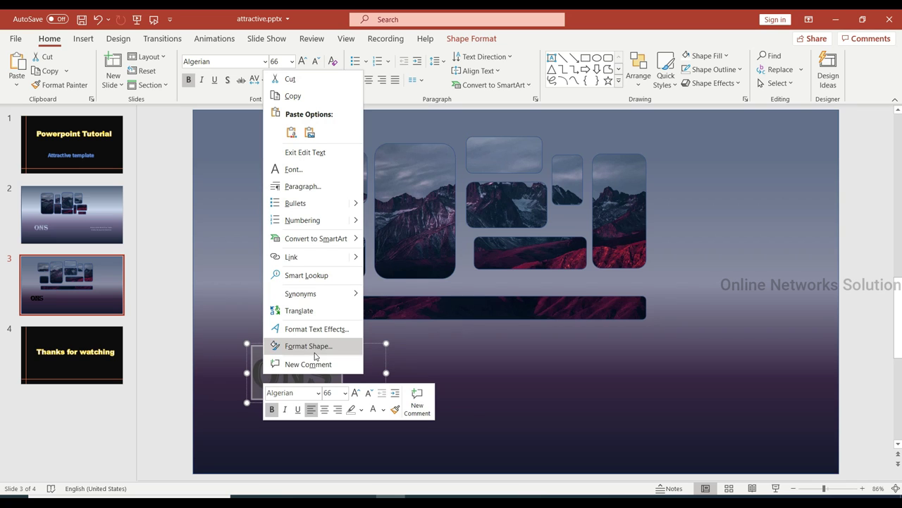
{"action": "left_click", "coordinate": [314, 352]}
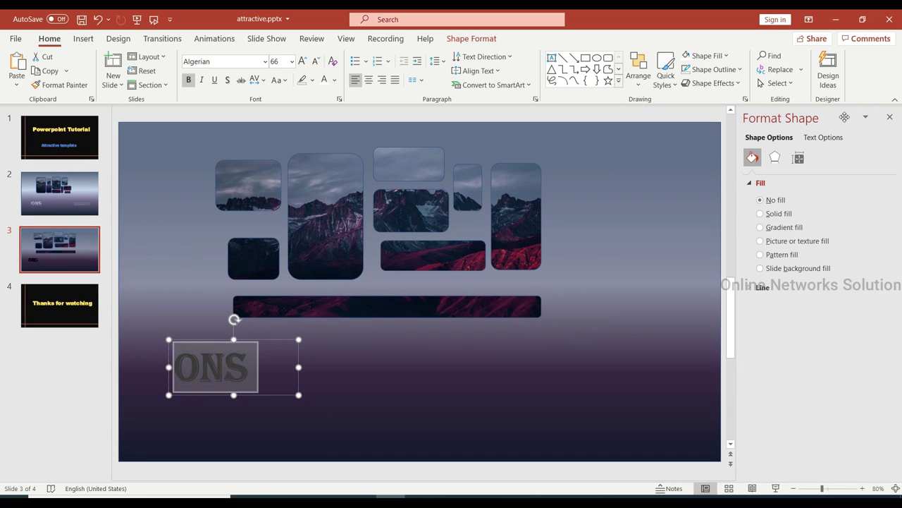
{"action": "left_click", "coordinate": [830, 138]}
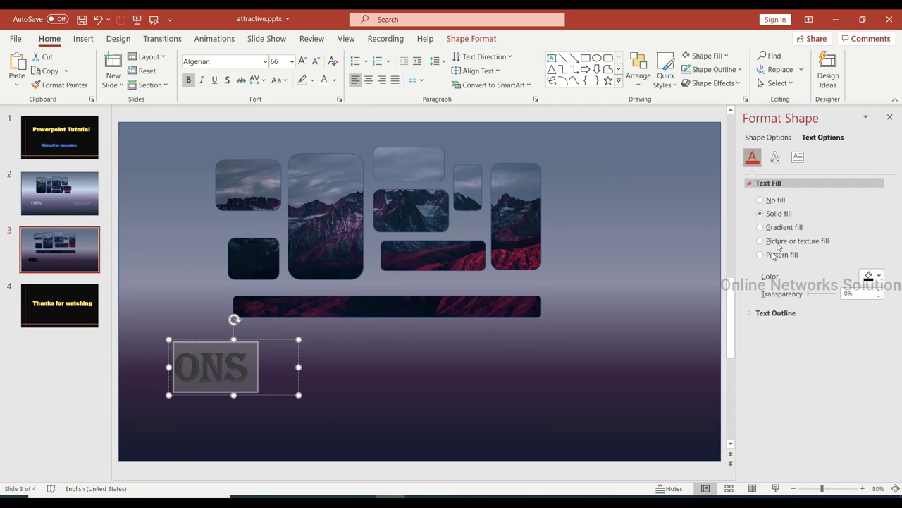
{"action": "left_click", "coordinate": [761, 228]}
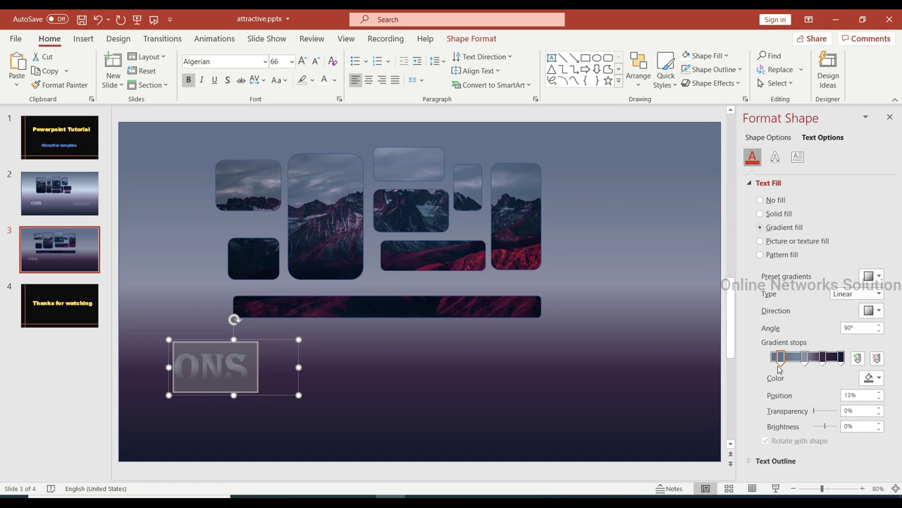
- Set the last gradient stop to a colour sampled from the mountain photo with the eyedropper
{"action": "left_click", "coordinate": [871, 378]}
{"action": "left_click", "coordinate": [862, 363]}
{"action": "left_click", "coordinate": [875, 378]}
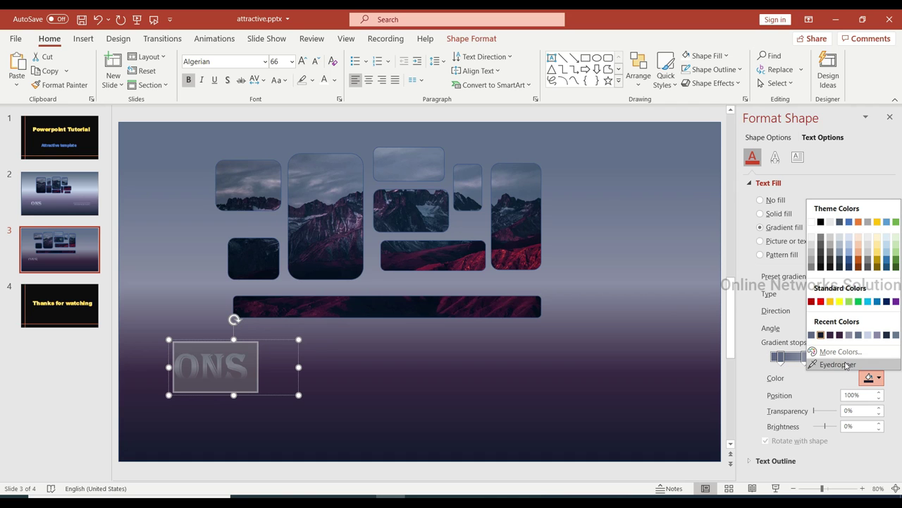
{"action": "left_click", "coordinate": [837, 364]}
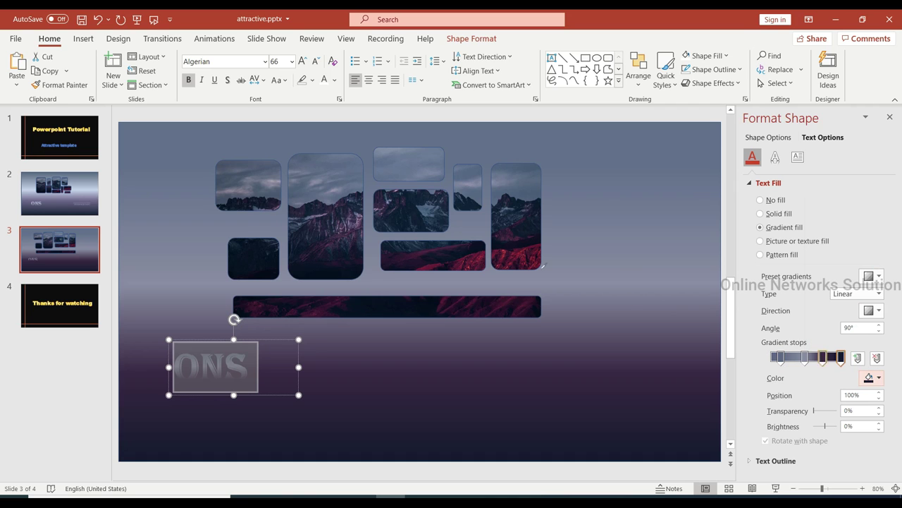
{"action": "left_click", "coordinate": [330, 194]}
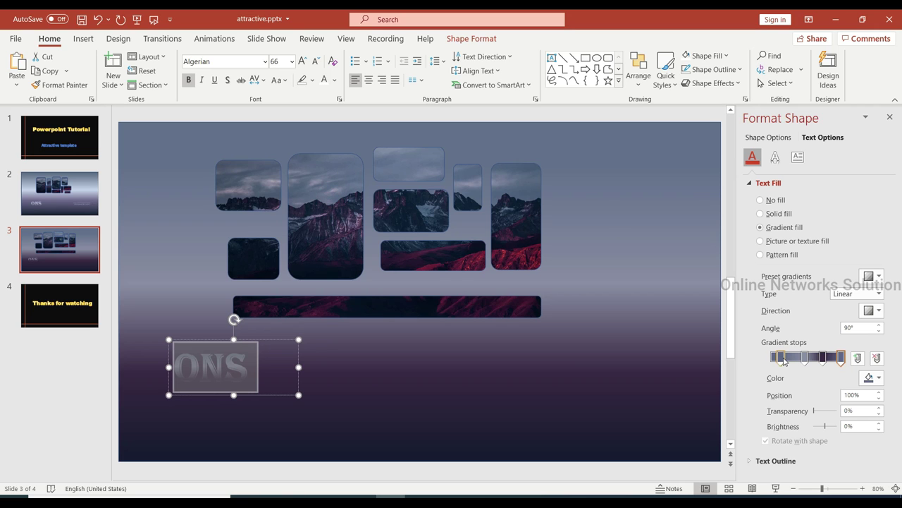
- Sample another mountain photo colour for the 74% stop, then deselect to view the gradient
{"action": "left_click", "coordinate": [824, 359]}
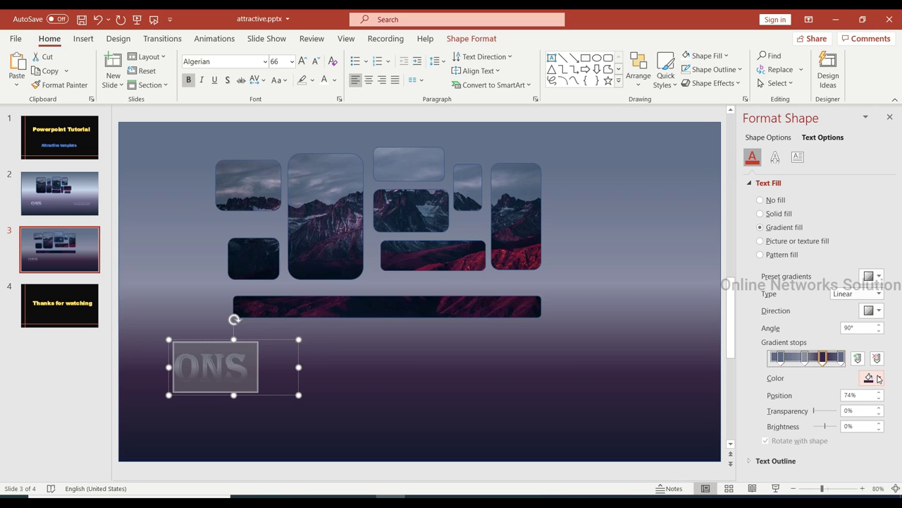
{"action": "left_click", "coordinate": [874, 378]}
{"action": "left_click", "coordinate": [849, 365]}
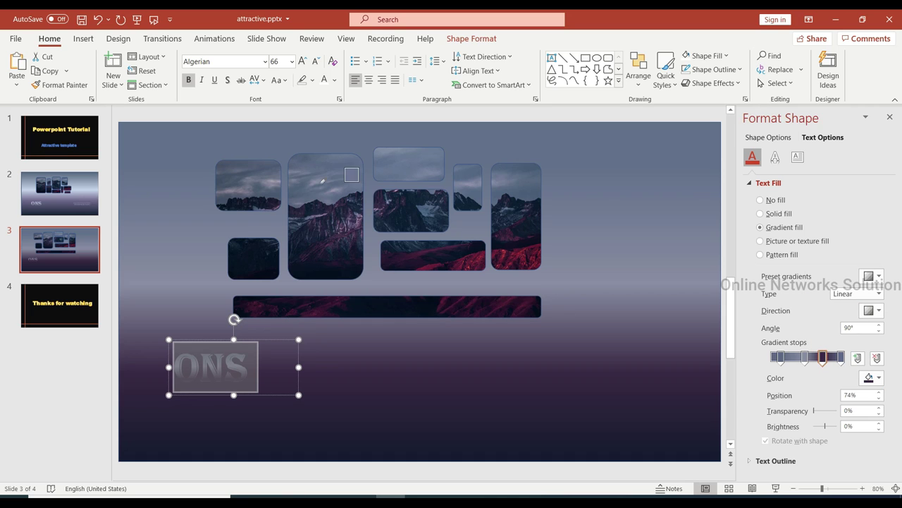
{"action": "left_click", "coordinate": [564, 277]}
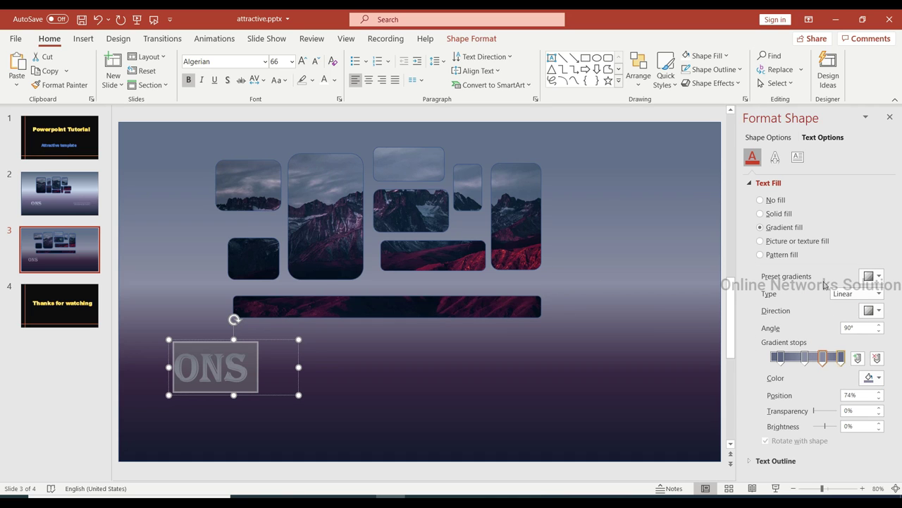
{"action": "left_click", "coordinate": [251, 368]}
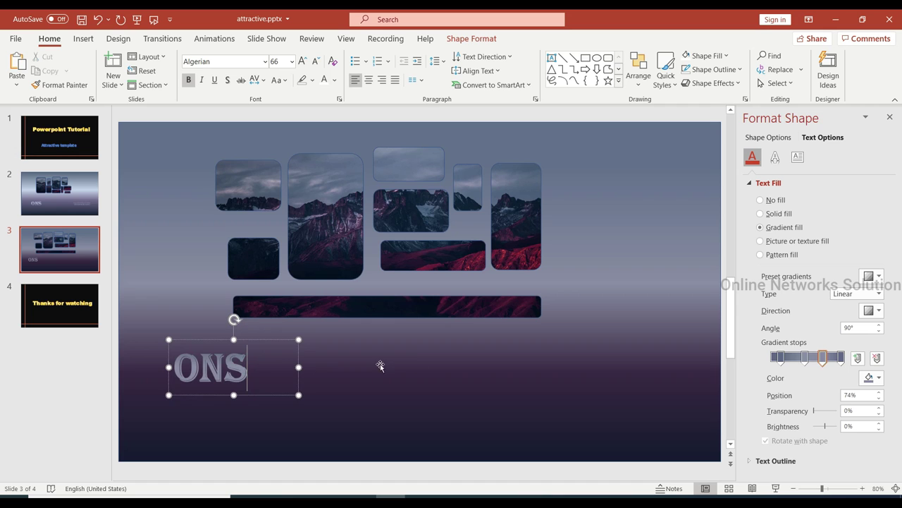
{"action": "left_click", "coordinate": [418, 366]}
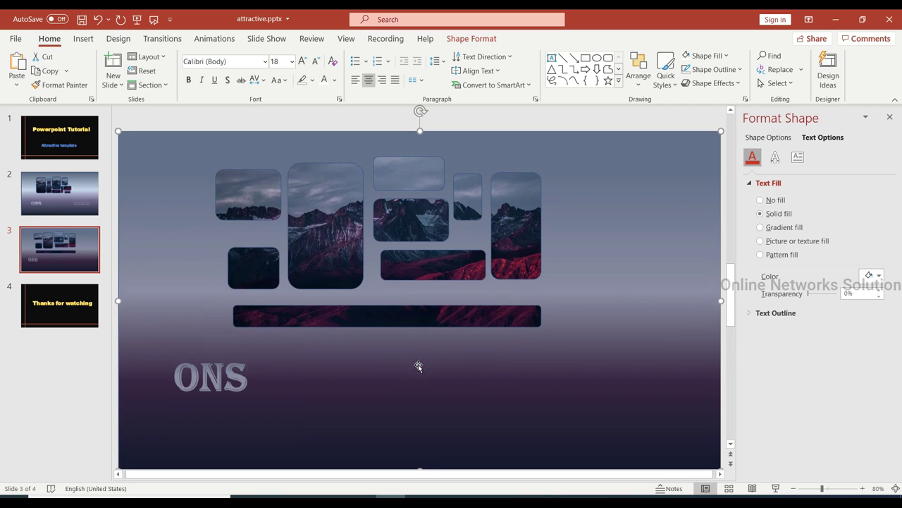
- Add a lower-right text box reading 'Powerpoint Slide' and adjust its width
{"action": "left_click", "coordinate": [889, 118]}
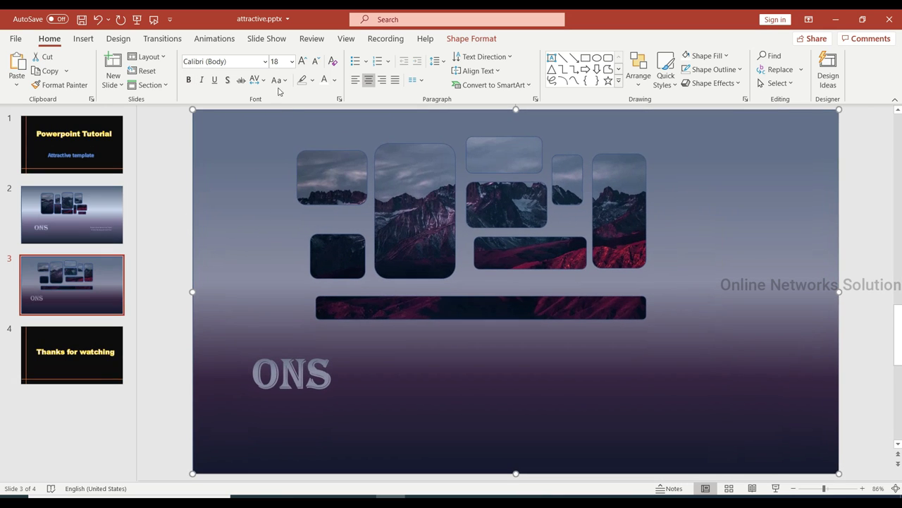
{"action": "left_click", "coordinate": [551, 57]}
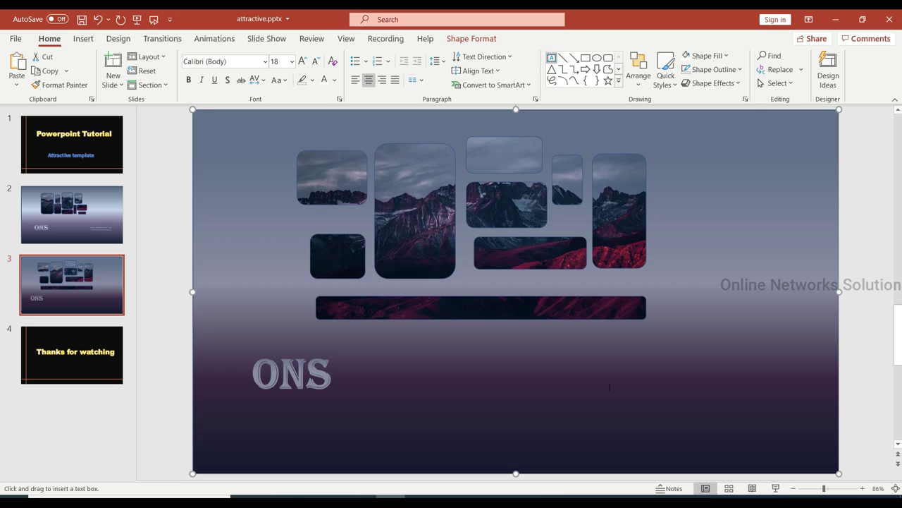
{"action": "left_click", "coordinate": [625, 414]}
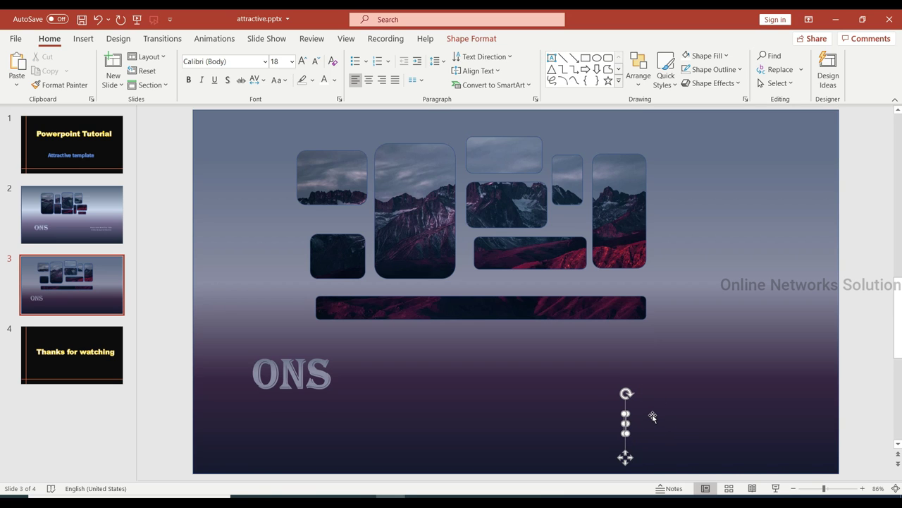
{"action": "type", "text": "powerp"}
{"action": "type", "text": "oin"}
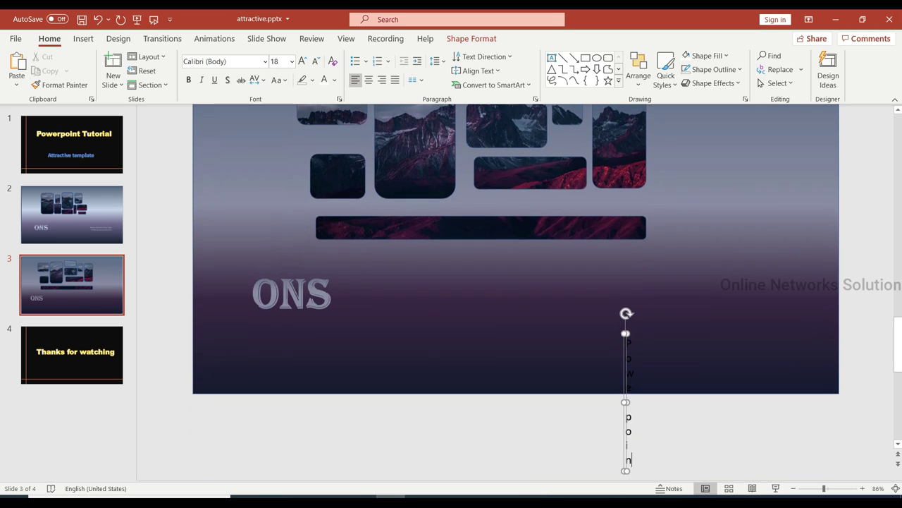
{"action": "type", "text": "tS"}
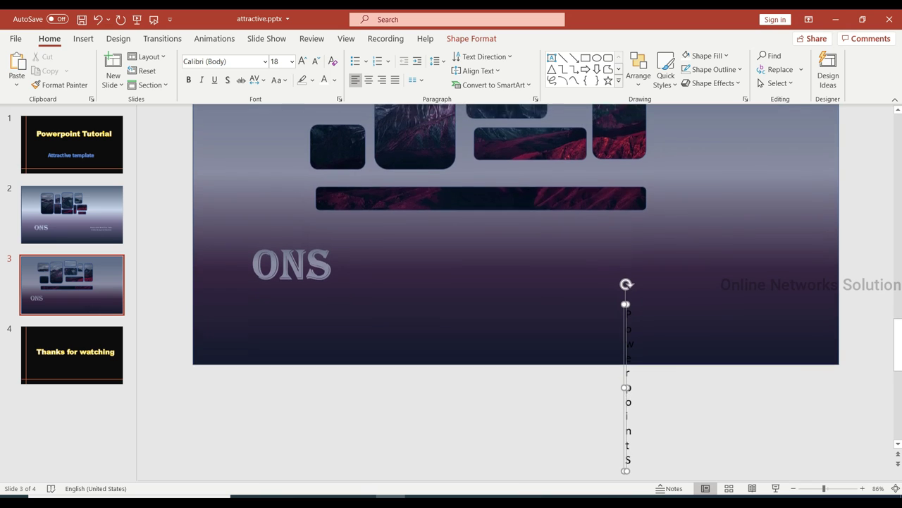
{"action": "type", "text": "lide"}
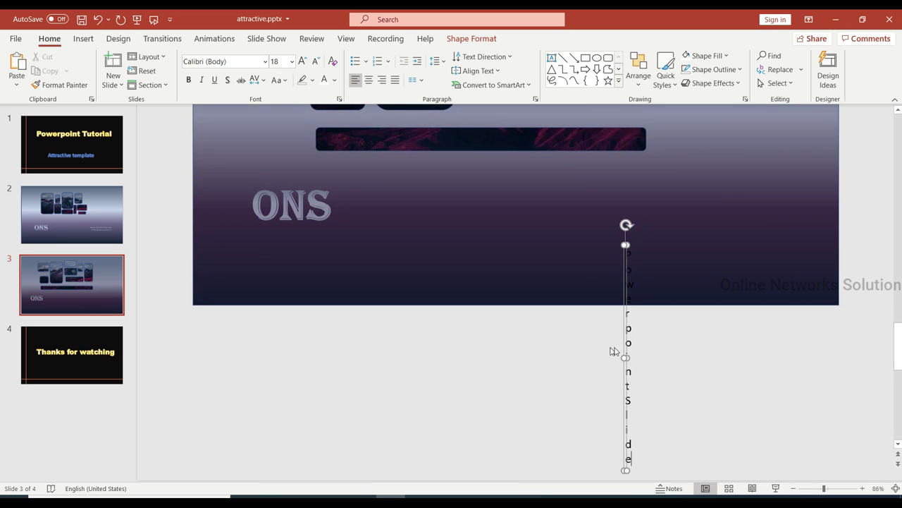
{"action": "left_click_drag", "start_coordinate": [628, 356], "coordinate": [833, 356]}
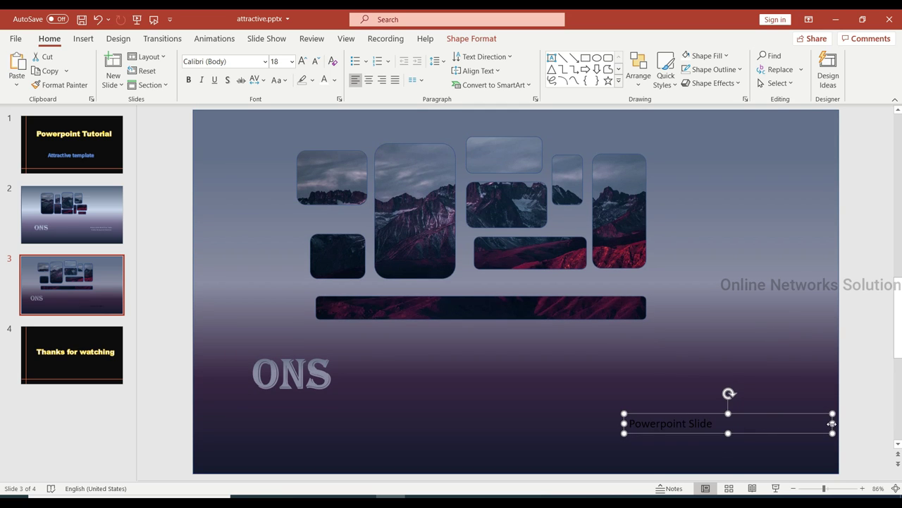
{"action": "mouse_move", "coordinate": [832, 424]}
{"action": "left_mouse_down"}
{"action": "mouse_move", "coordinate": [748, 423]}
{"action": "mouse_move", "coordinate": [725, 379]}
{"action": "left_mouse_up"}
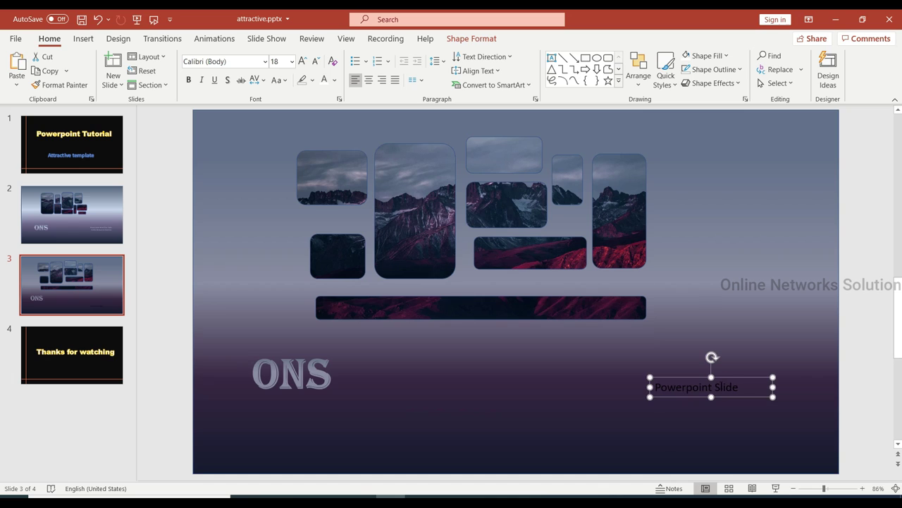
- Add 'Online Networks Solution' as a second line and widen the box to fit it
{"action": "left_click", "coordinate": [736, 387]}
{"action": "key", "text": "End"}
{"action": "key", "text": "Return"}
{"action": "type", "text": "Onl"}
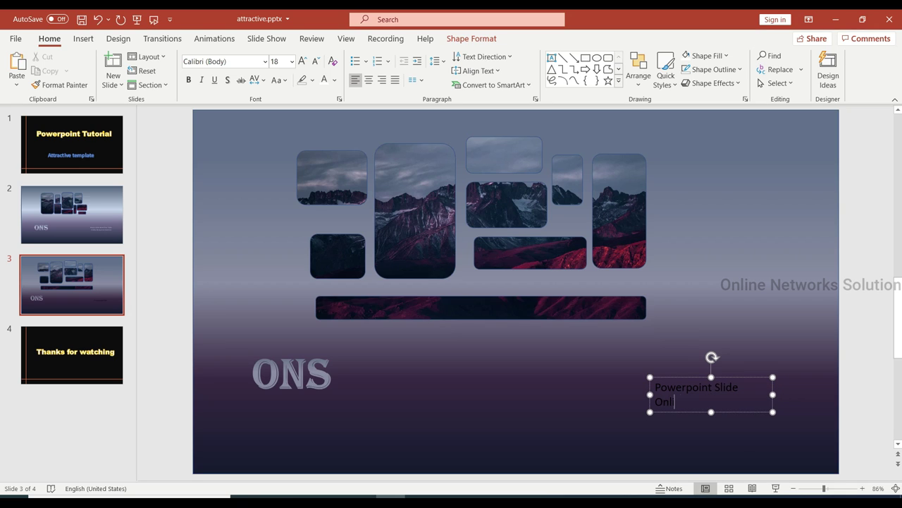
{"action": "type", "text": "ine Ne"}
{"action": "type", "text": "io"}
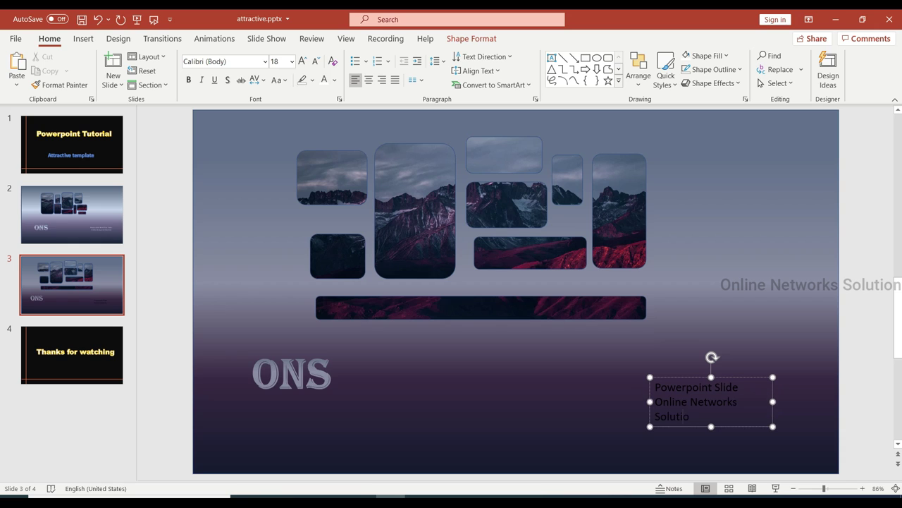
{"action": "left_click_drag", "start_coordinate": [773, 401], "coordinate": [797, 401]}
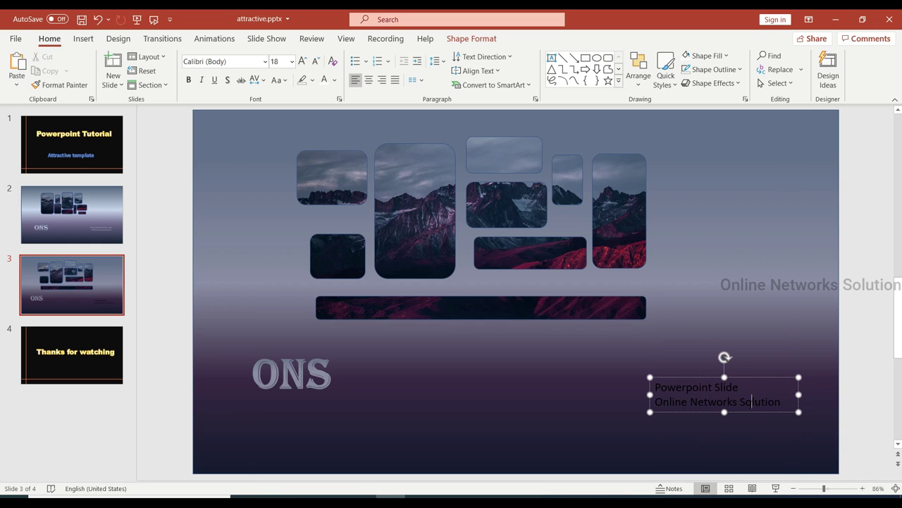
{"action": "key", "text": "ctrl+a"}
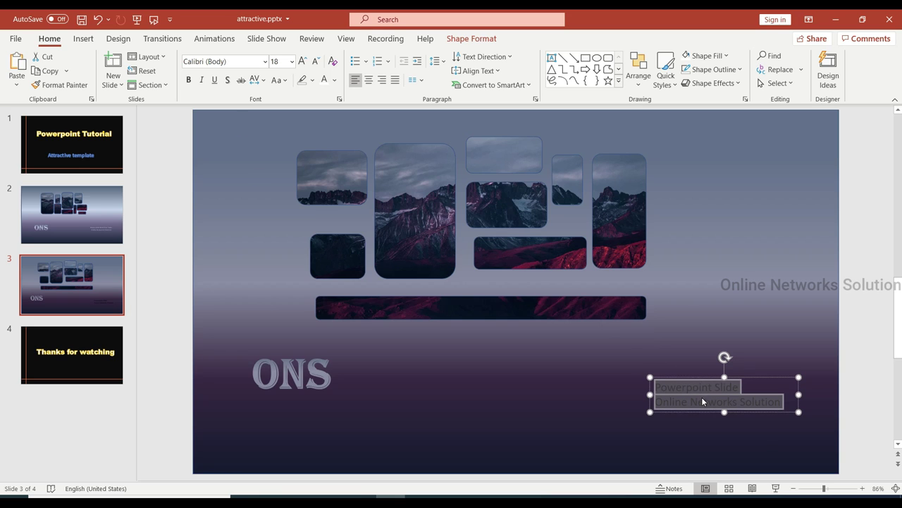
- Apply a grey linear 90° gradient text fill to both caption lines via Format Shape
{"action": "right_click", "coordinate": [702, 402]}
{"action": "left_click", "coordinate": [693, 388]}
{"action": "right_click", "coordinate": [693, 392]}
{"action": "left_click", "coordinate": [686, 387]}
{"action": "right_click", "coordinate": [745, 390]}
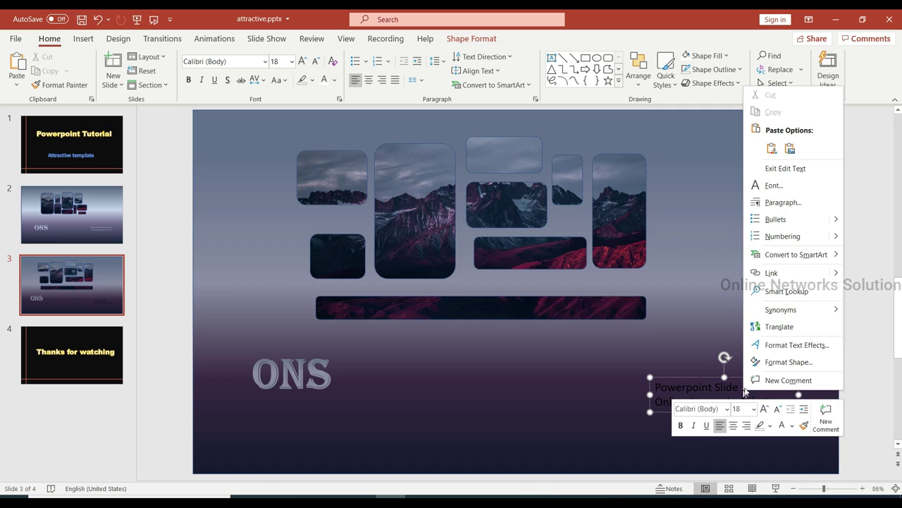
{"action": "left_click", "coordinate": [787, 362]}
{"action": "left_click", "coordinate": [823, 137]}
{"action": "key", "text": "ctrl+a"}
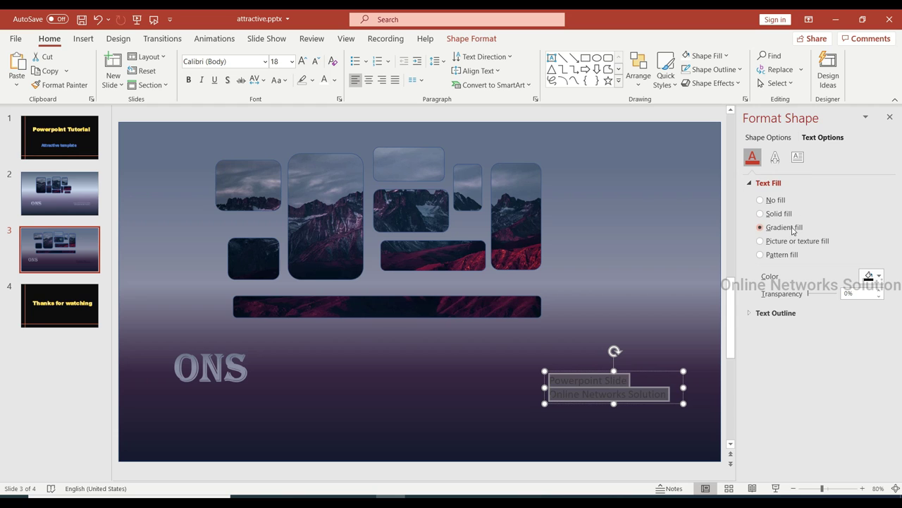
{"action": "left_click", "coordinate": [890, 119]}
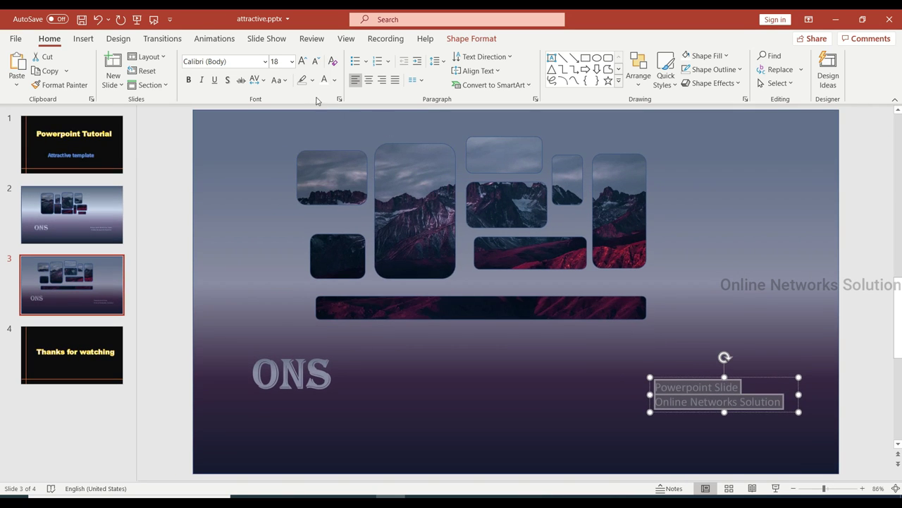
- Make the caption bold Arial Black at size 20
{"action": "left_click", "coordinate": [291, 62]}
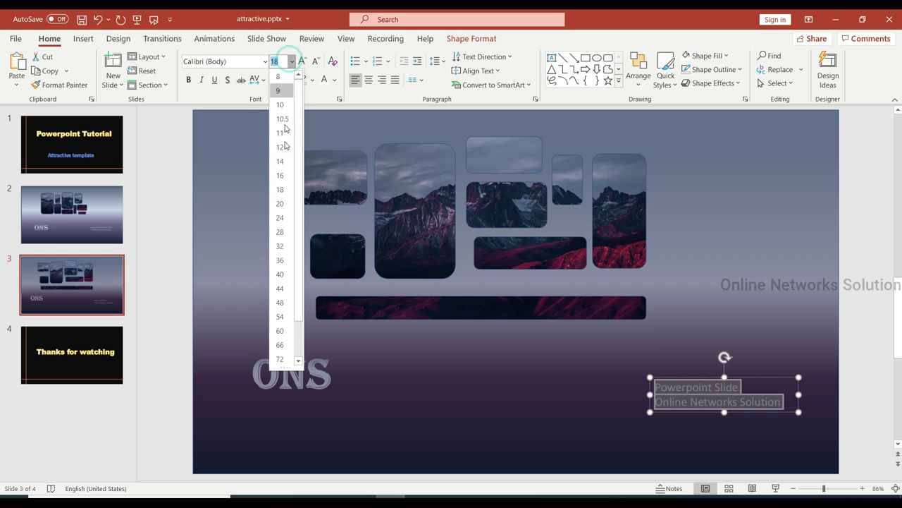
{"action": "left_click", "coordinate": [280, 204]}
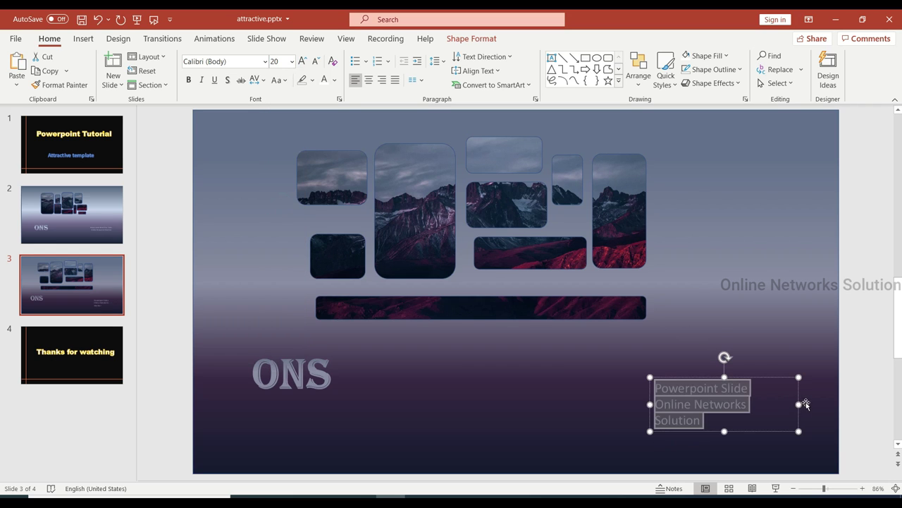
{"action": "left_click_drag", "start_coordinate": [798, 404], "coordinate": [811, 396]}
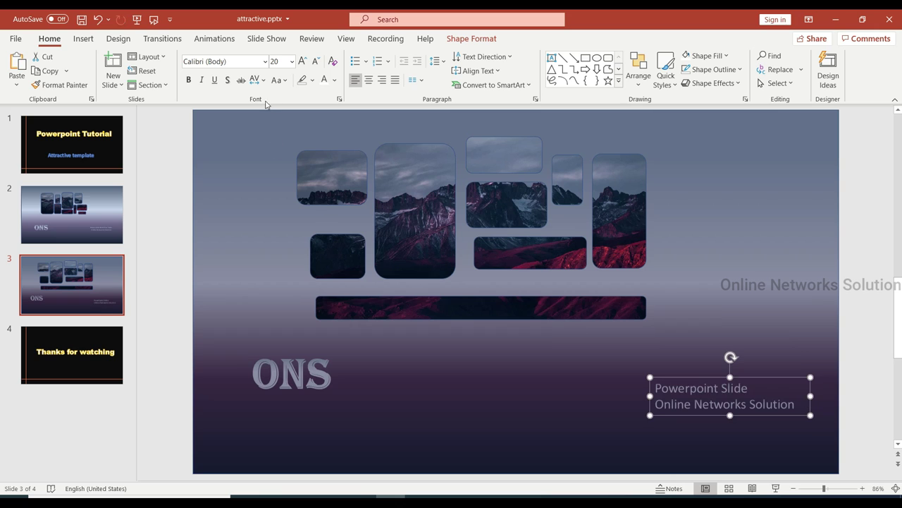
{"action": "key", "text": "ctrl+a"}
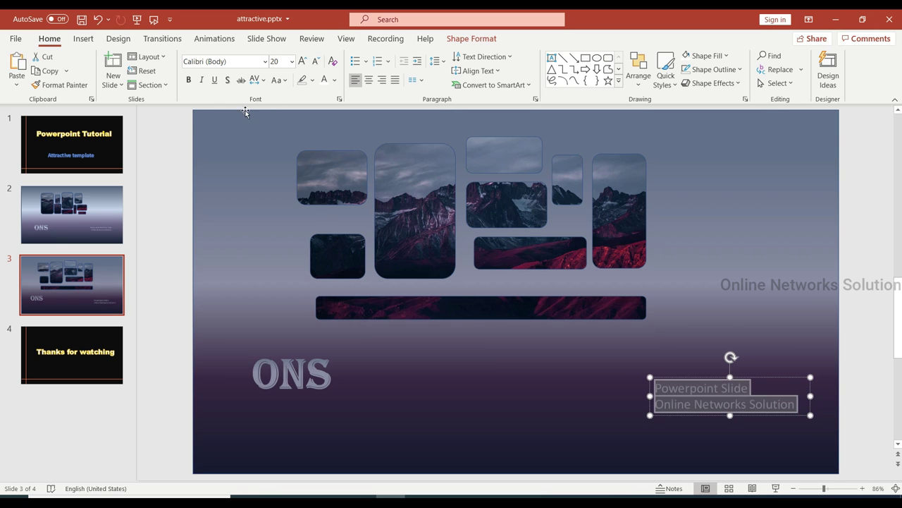
{"action": "left_click", "coordinate": [188, 80]}
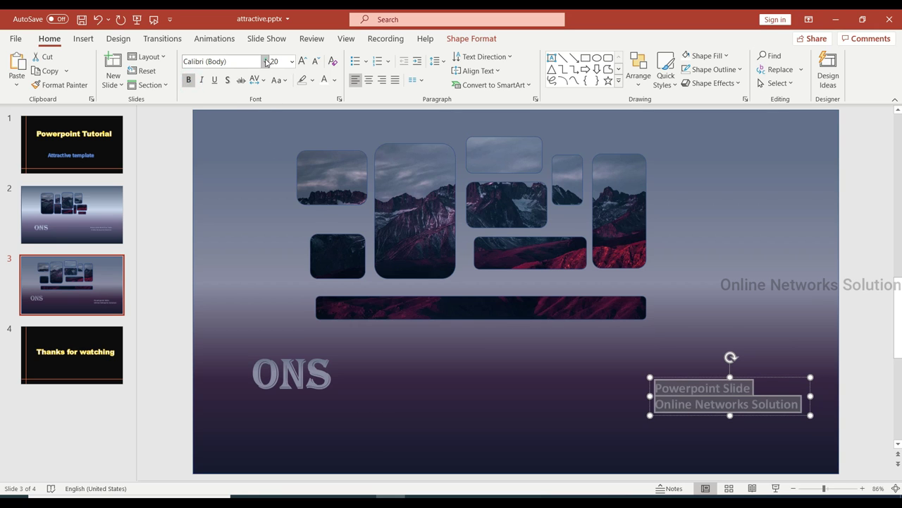
{"action": "left_click", "coordinate": [265, 61]}
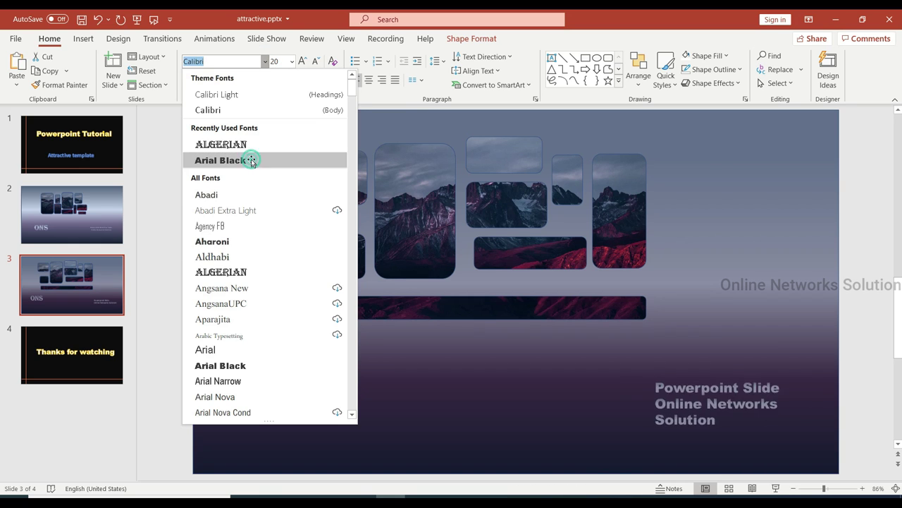
{"action": "left_click", "coordinate": [251, 161]}
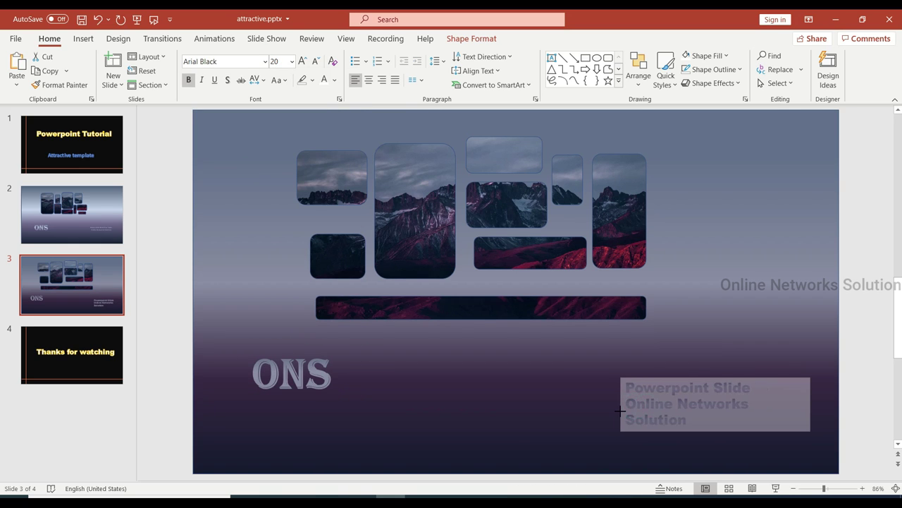
- Widen the caption box leftward and delete the extra leading spaces before 'Powerpoint Slide'
{"action": "left_click_drag", "start_coordinate": [650, 404], "coordinate": [600, 404]}
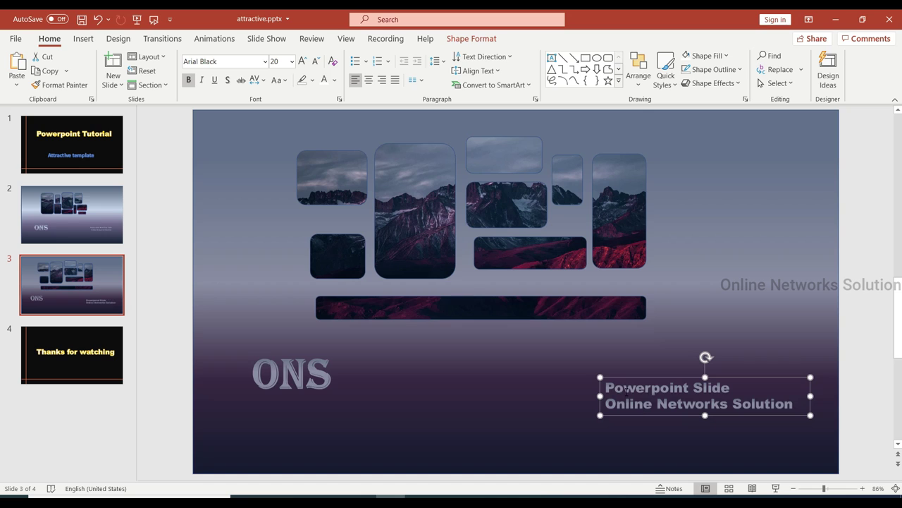
{"action": "left_click", "coordinate": [607, 387]}
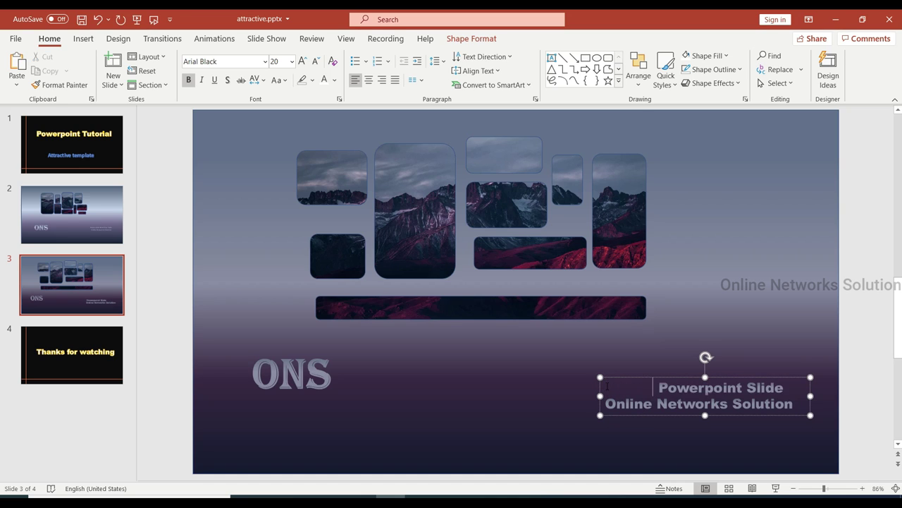
{"action": "key", "text": "BackSpace"}
{"action": "key", "text": "BackSpace"}
{"action": "key", "text": "BackSpace"}
{"action": "key", "text": "BackSpace"}
{"action": "key", "text": "BackSpace"}
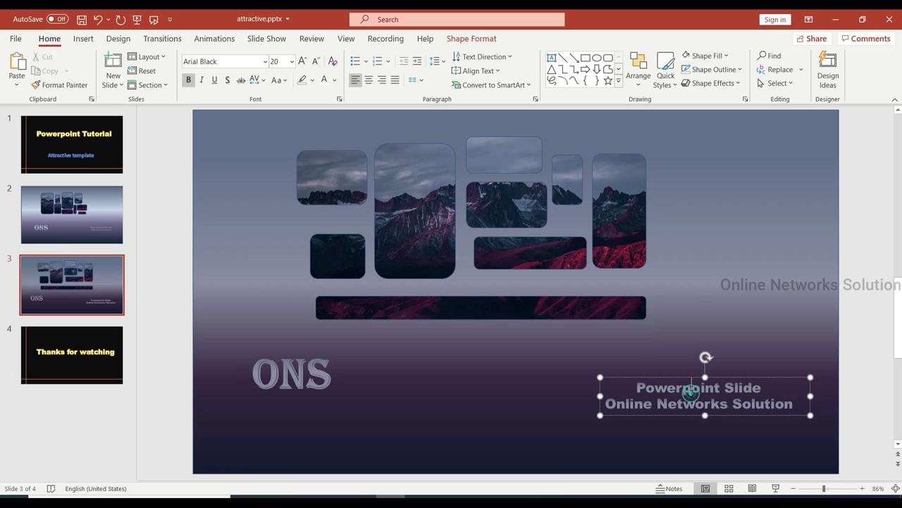
{"action": "key", "text": "ctrl+a"}
- Centre both caption lines and nudge the caption box slightly left and up
{"action": "left_click", "coordinate": [368, 79]}
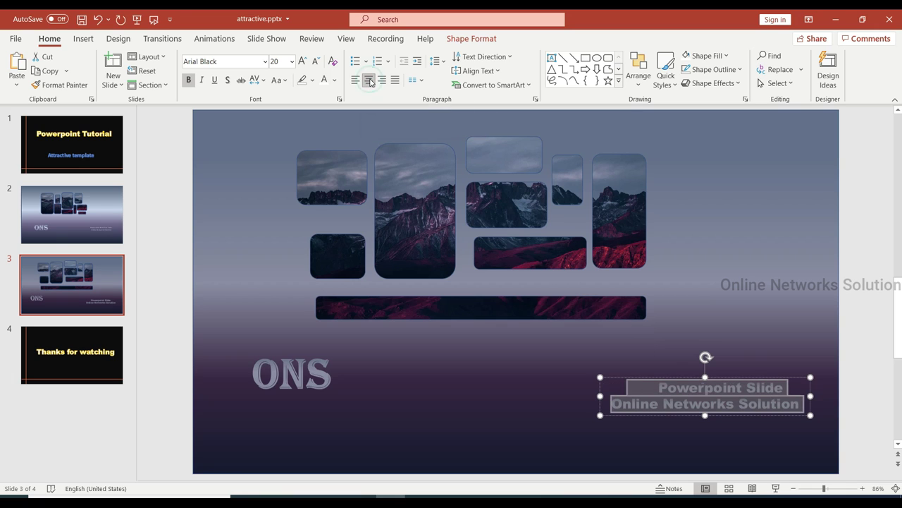
{"action": "left_click", "coordinate": [706, 399]}
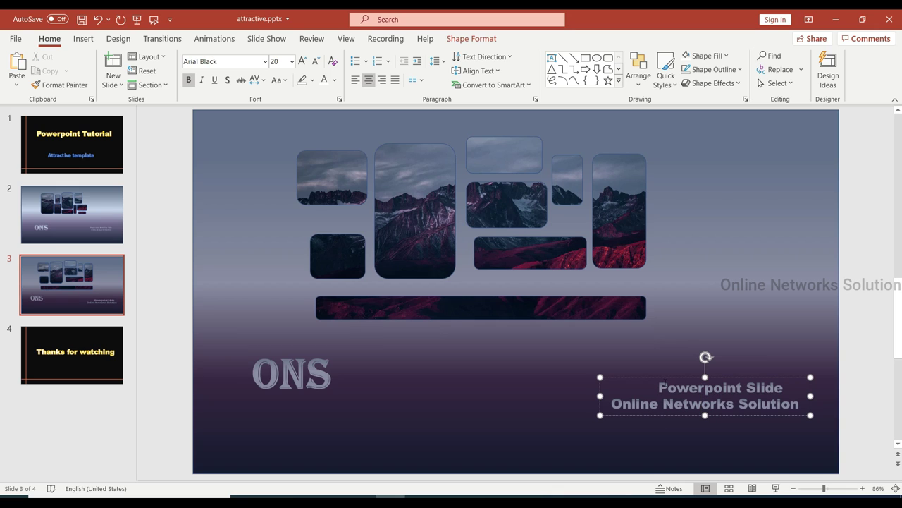
{"action": "left_click_drag", "start_coordinate": [665, 381], "coordinate": [651, 377]}
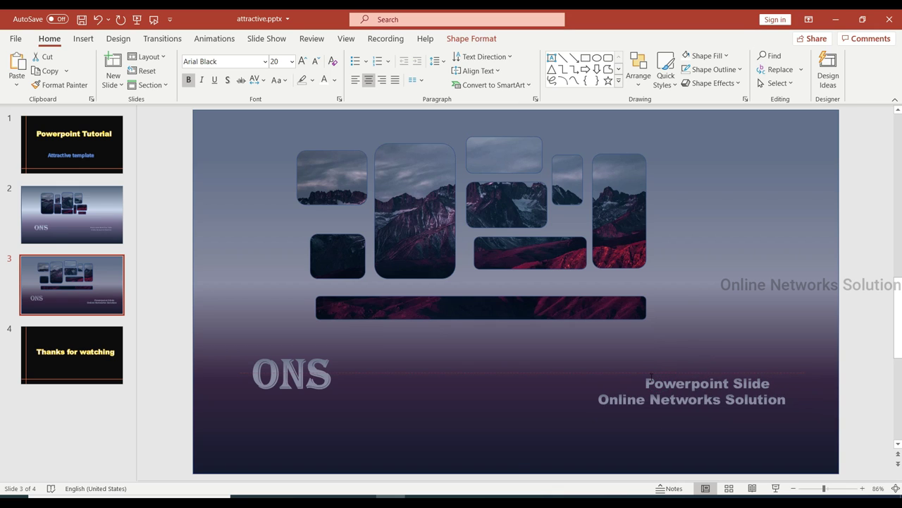
{"action": "left_click", "coordinate": [742, 241]}
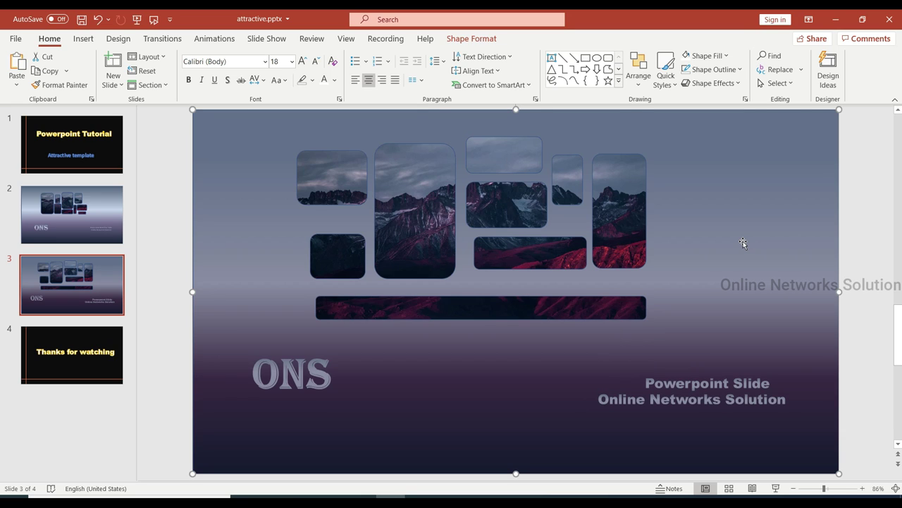